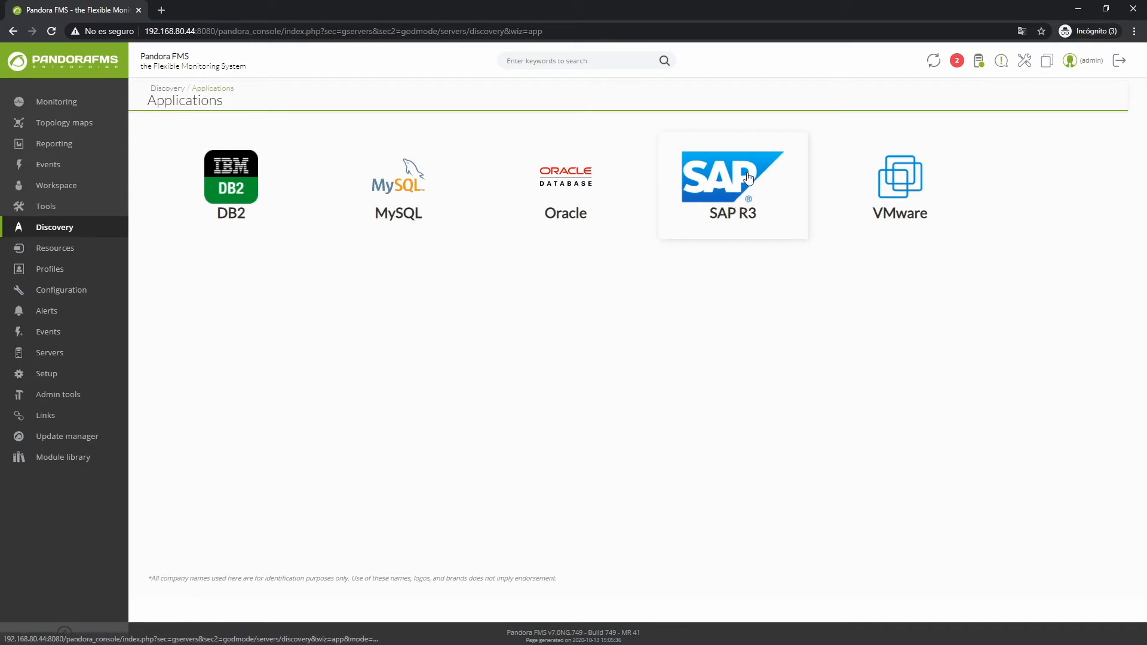
Step: Open the SAP R3 application discovery task form
{"action": "left_click", "coordinate": [770, 197]}
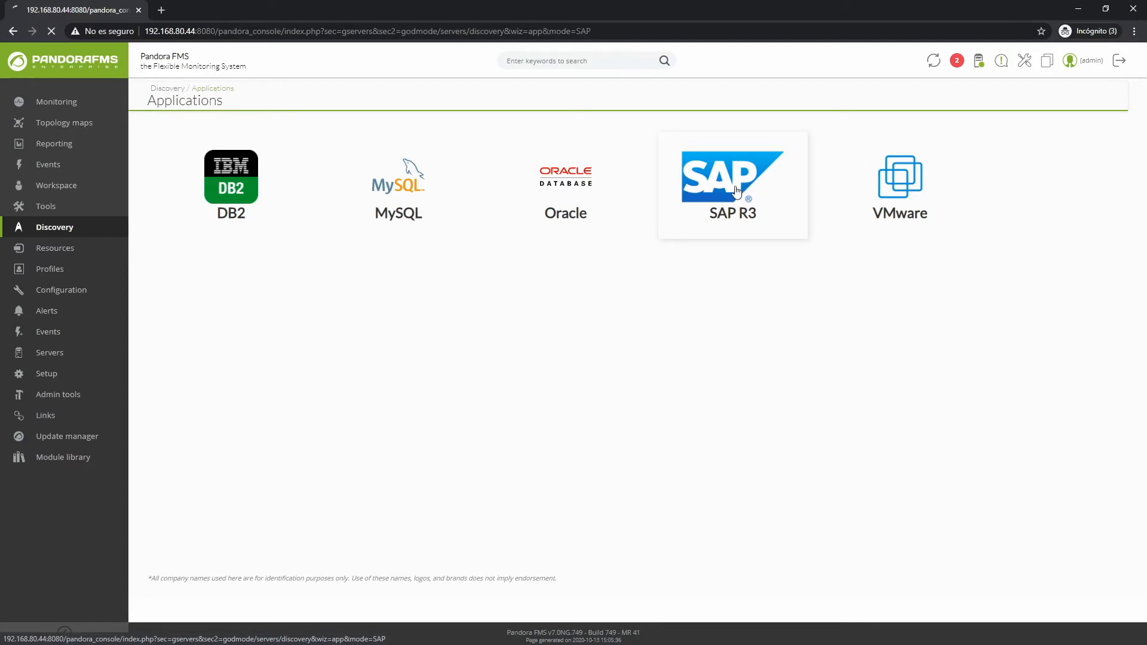
{"action": "mouse_move", "coordinate": [54, 227]}
{"action": "mouse_move", "coordinate": [150, 293]}
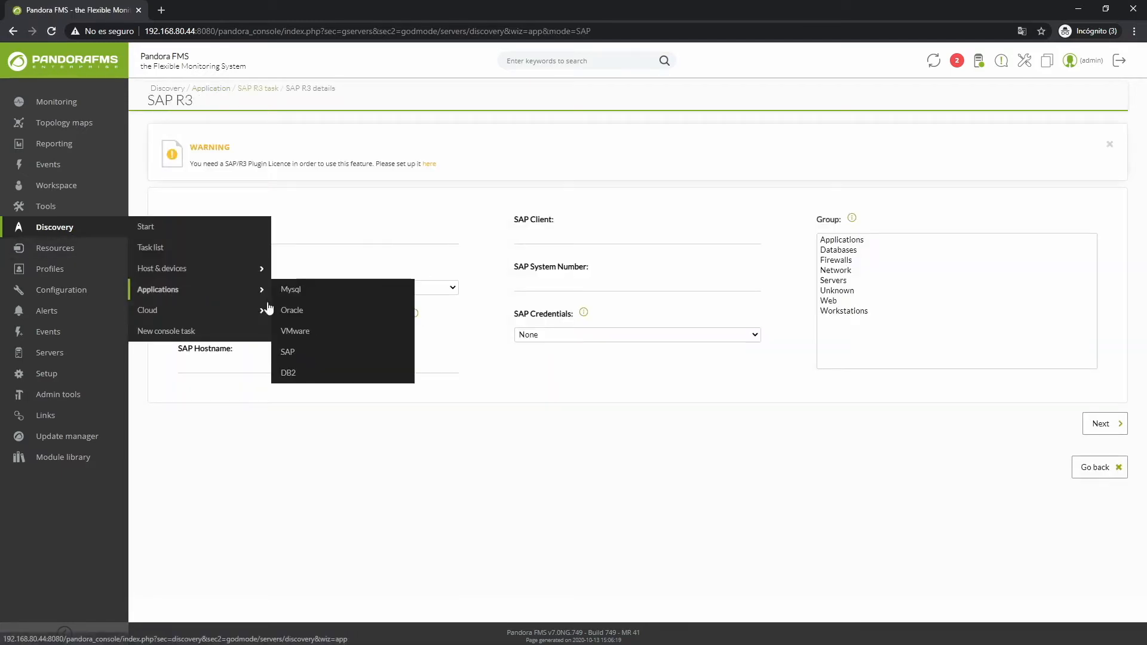
{"action": "left_click", "coordinate": [292, 355]}
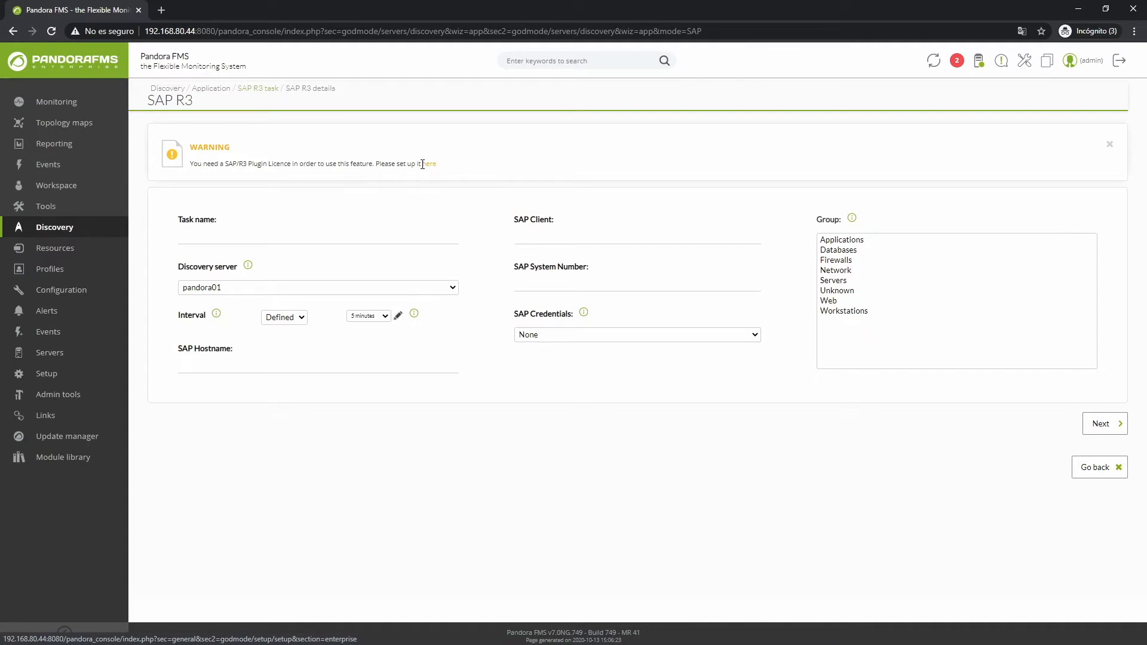
Step: Open the licence setup page from the warning in a separate browser tab, enter the SAP/R3 plugin licence key and save the setup
{"action": "middle_click", "coordinate": [427, 170]}
{"action": "left_click", "coordinate": [207, 11]}
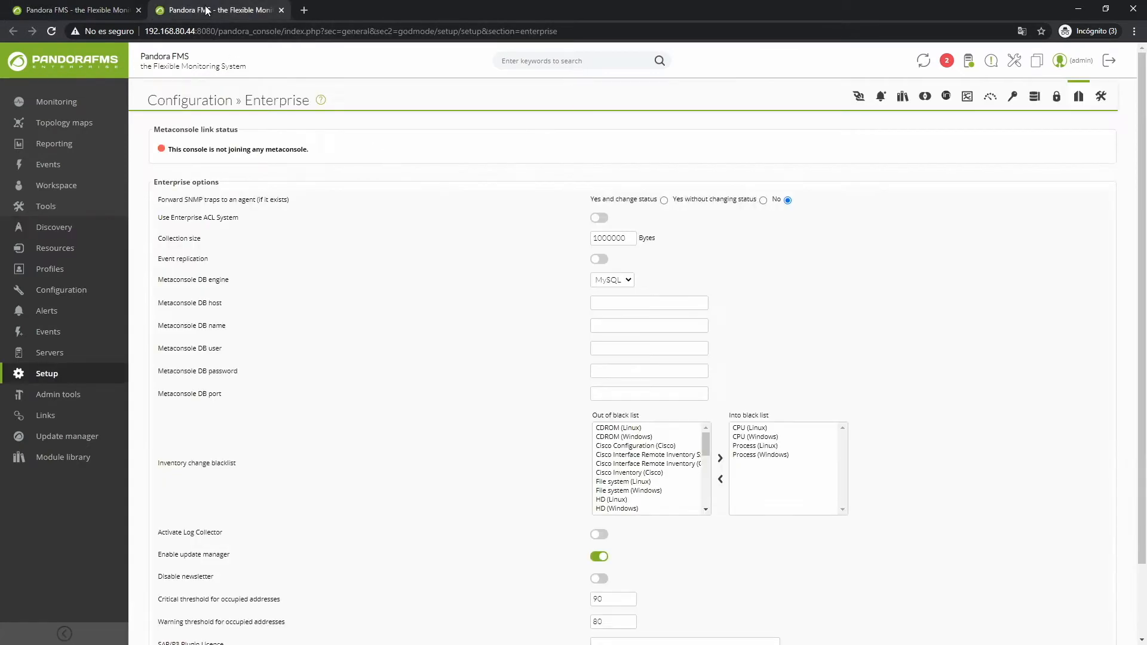
{"action": "scroll", "coordinate": [445, 406], "scroll_direction": "down", "scroll_amount": 2}
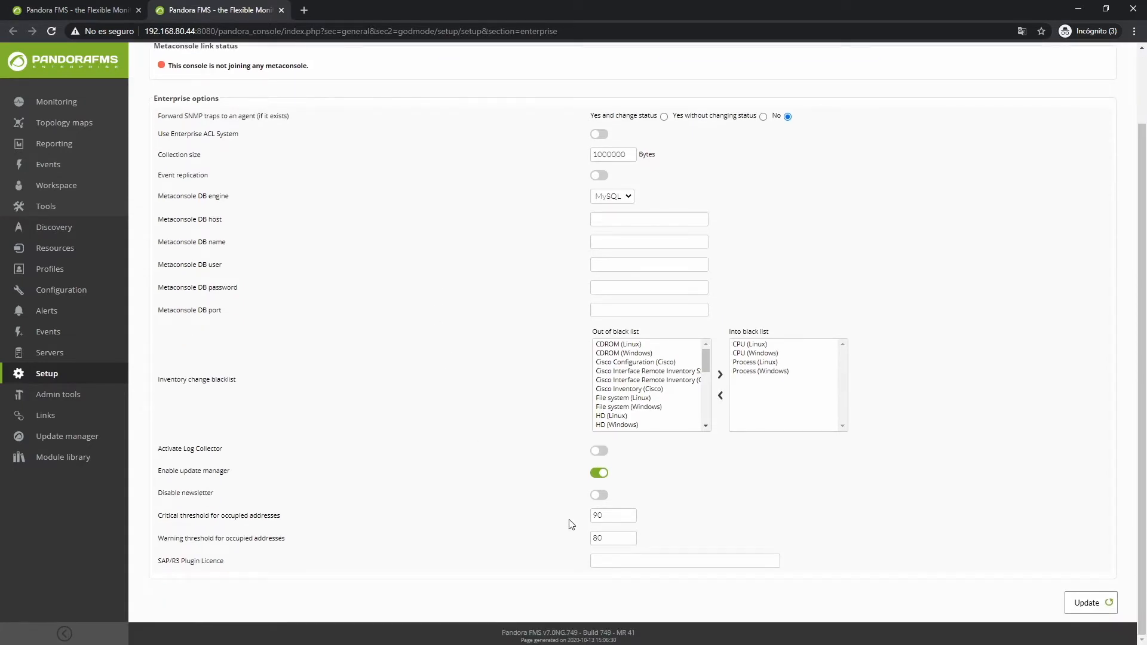
{"action": "left_click", "coordinate": [618, 565]}
{"action": "type", "text": "123123123"}
{"action": "mouse_move", "coordinate": [42, 375]}
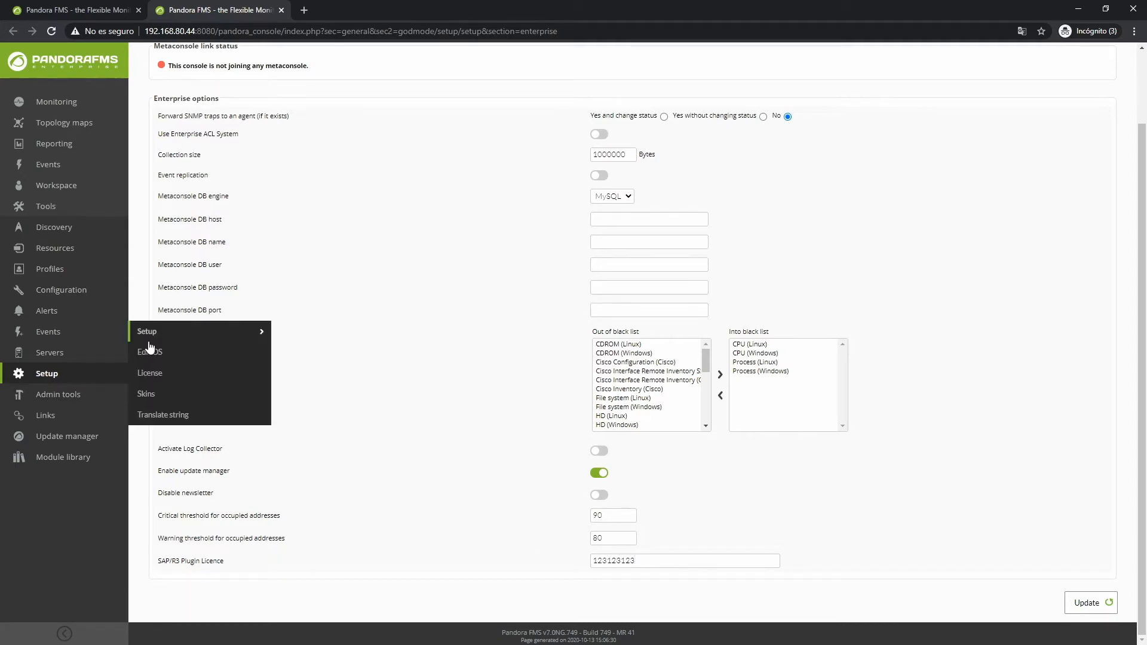
{"action": "mouse_move", "coordinate": [178, 335]}
{"action": "left_click", "coordinate": [307, 270]}
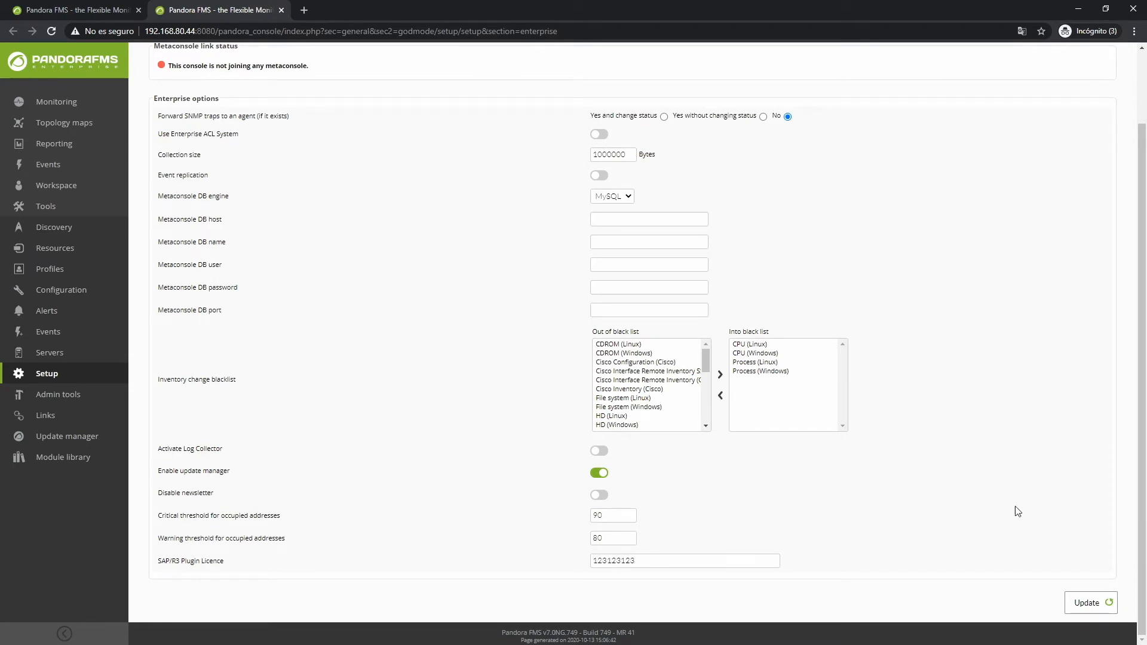
{"action": "left_click", "coordinate": [1089, 603]}
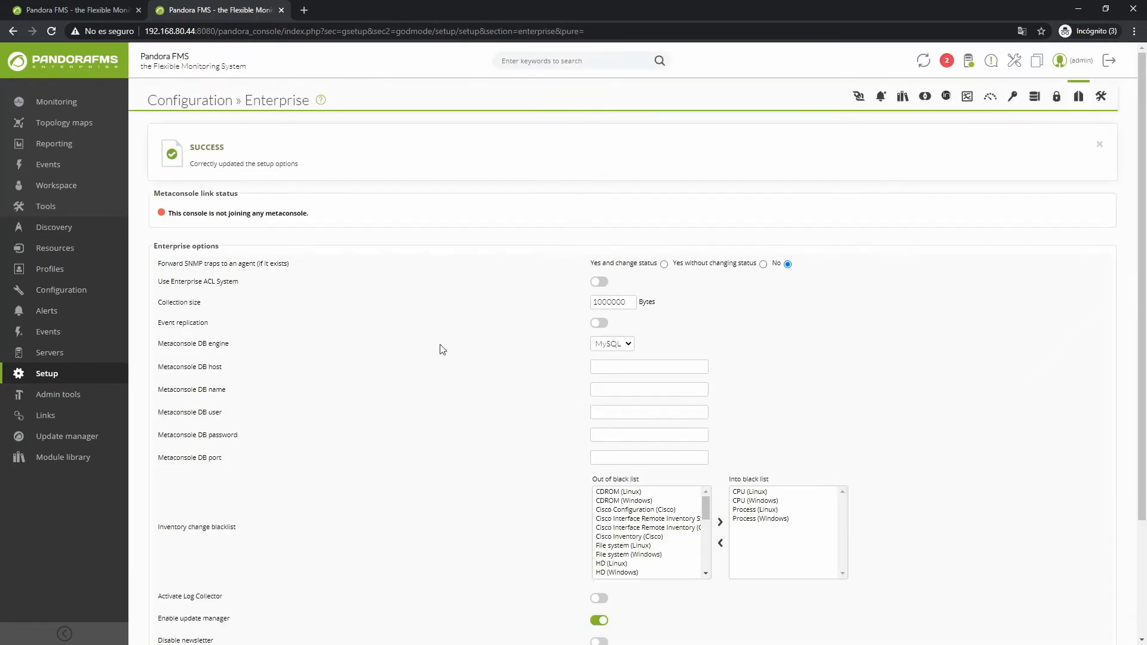
Step: Close the enterprise setup tab and reload the SAP application discovery form
{"action": "middle_click", "coordinate": [214, 8]}
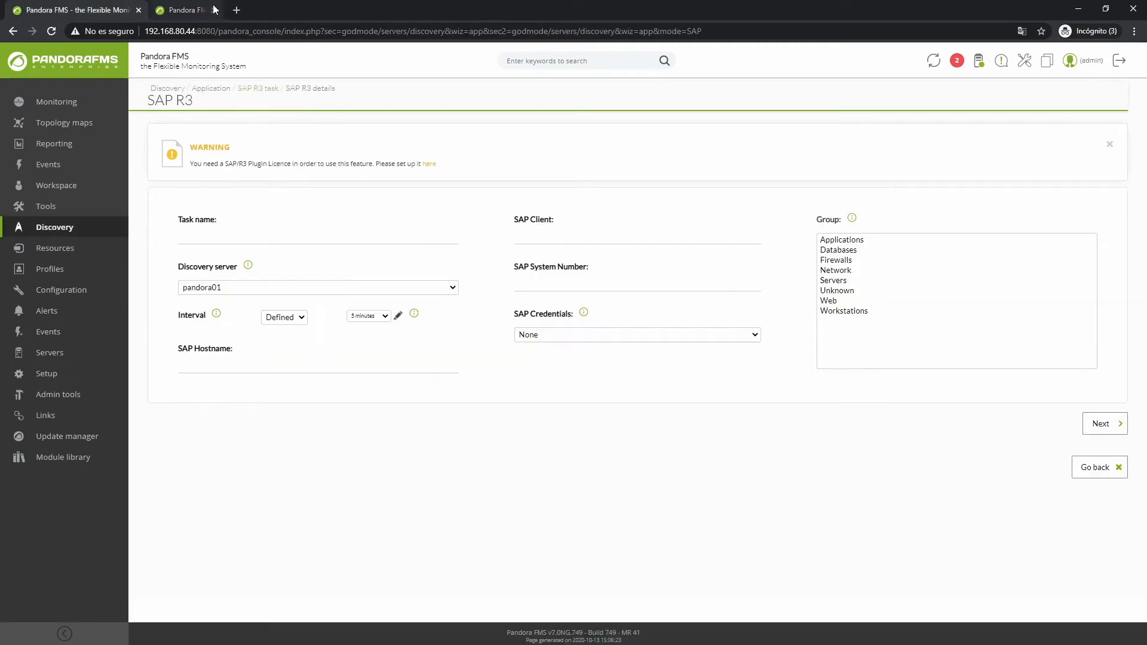
{"action": "mouse_move", "coordinate": [90, 232]}
{"action": "mouse_move", "coordinate": [179, 289]}
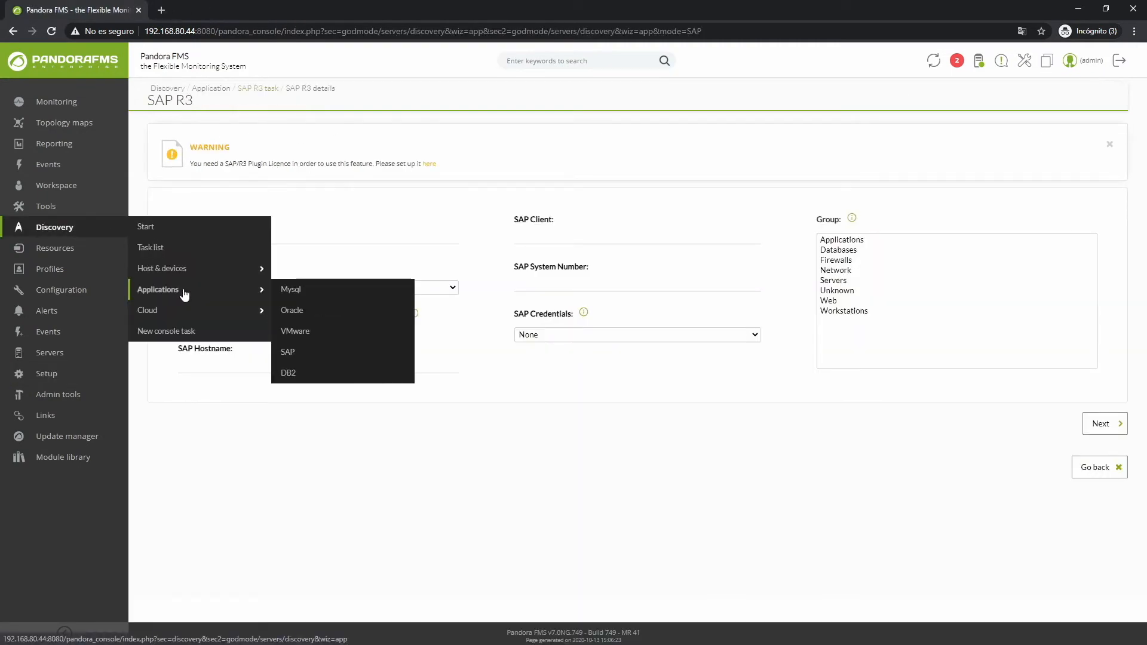
{"action": "left_click", "coordinate": [305, 356]}
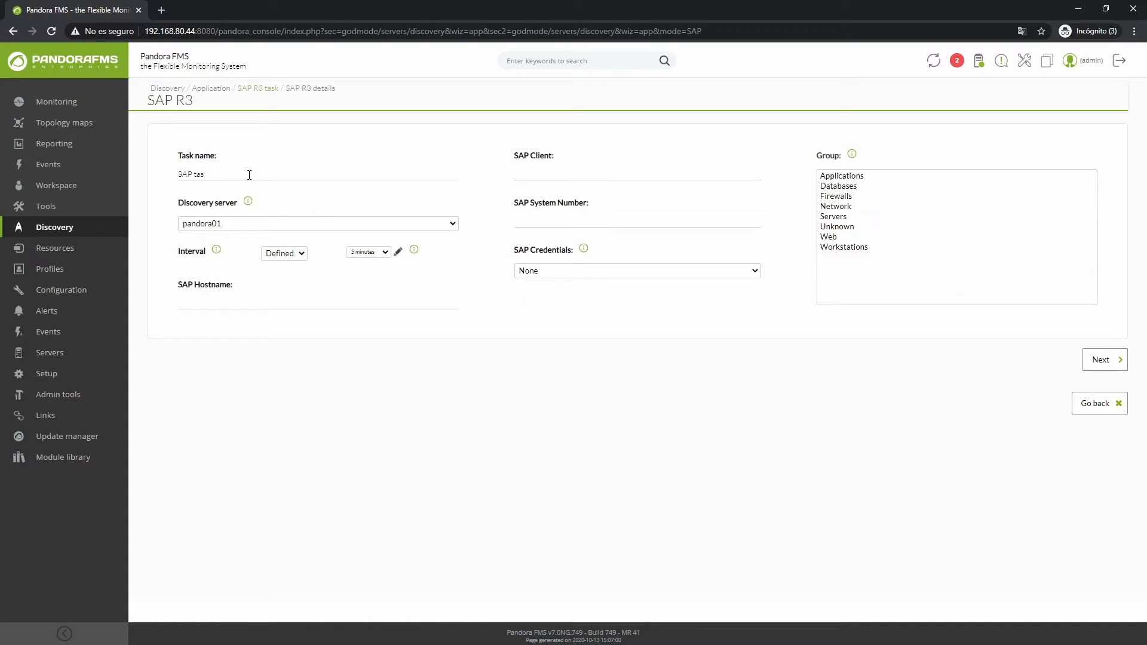
Step: Name the task "SAP task", assign it to discovery server pandora01 and set its interval to Manual
{"action": "left_click", "coordinate": [245, 227]}
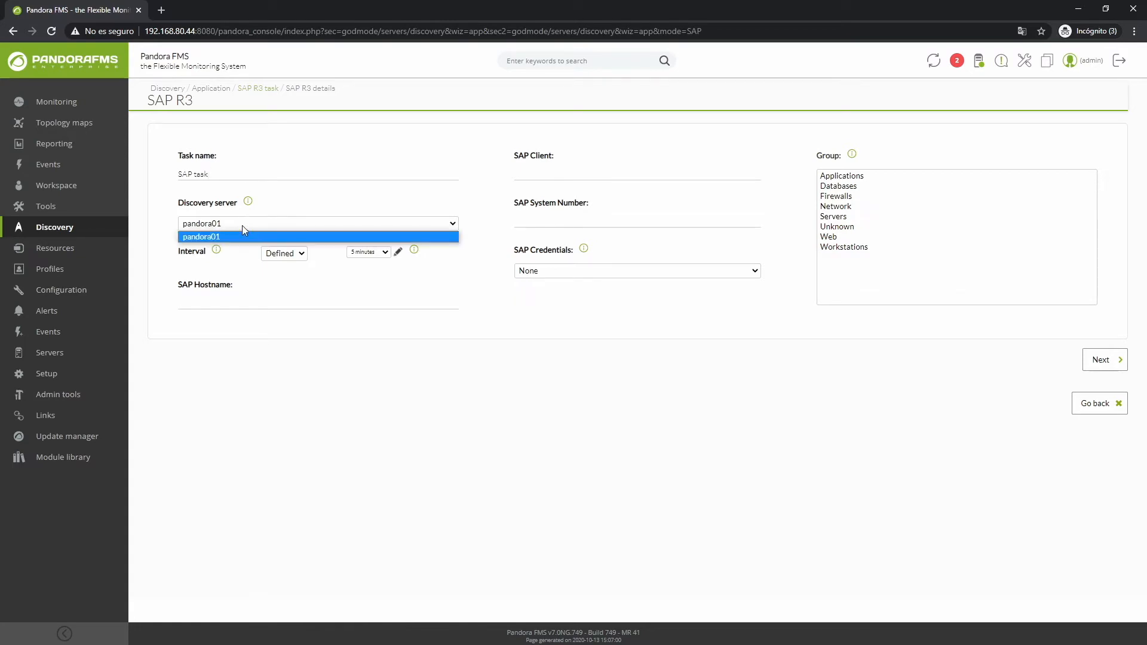
{"action": "left_click", "coordinate": [244, 237]}
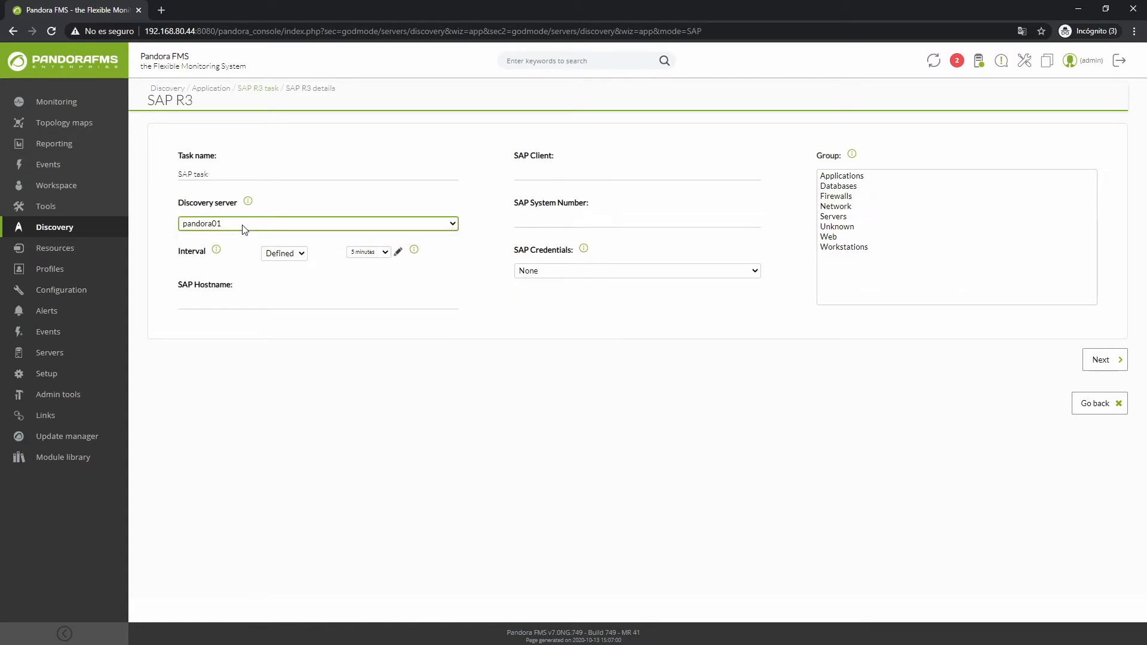
{"action": "left_click", "coordinate": [374, 258]}
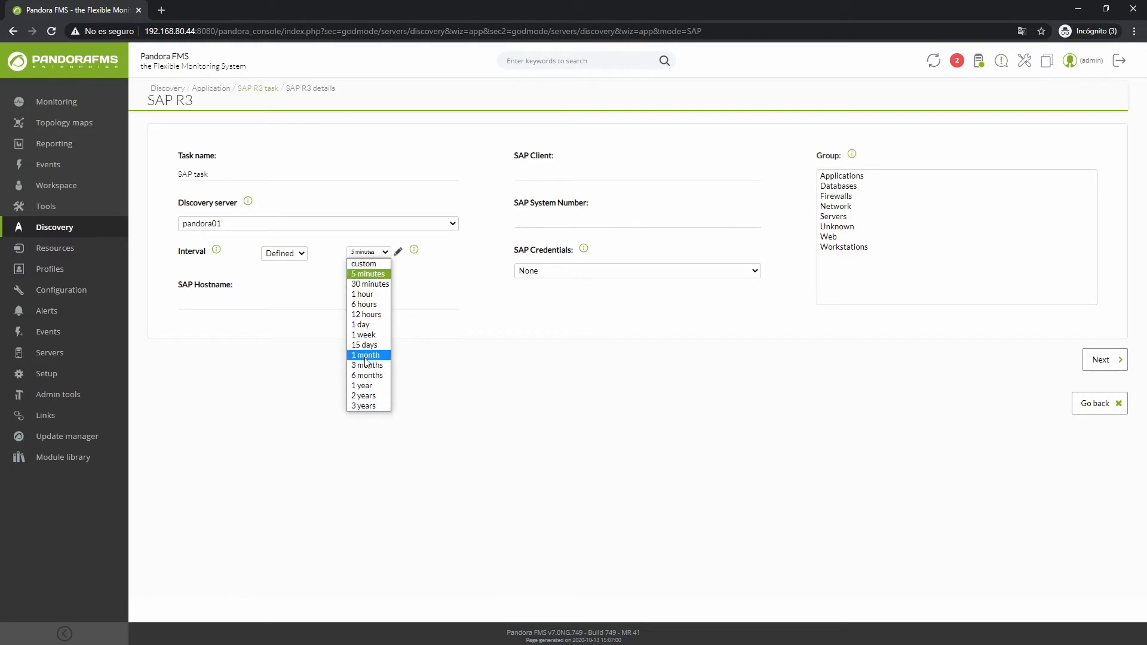
{"action": "left_click", "coordinate": [376, 256]}
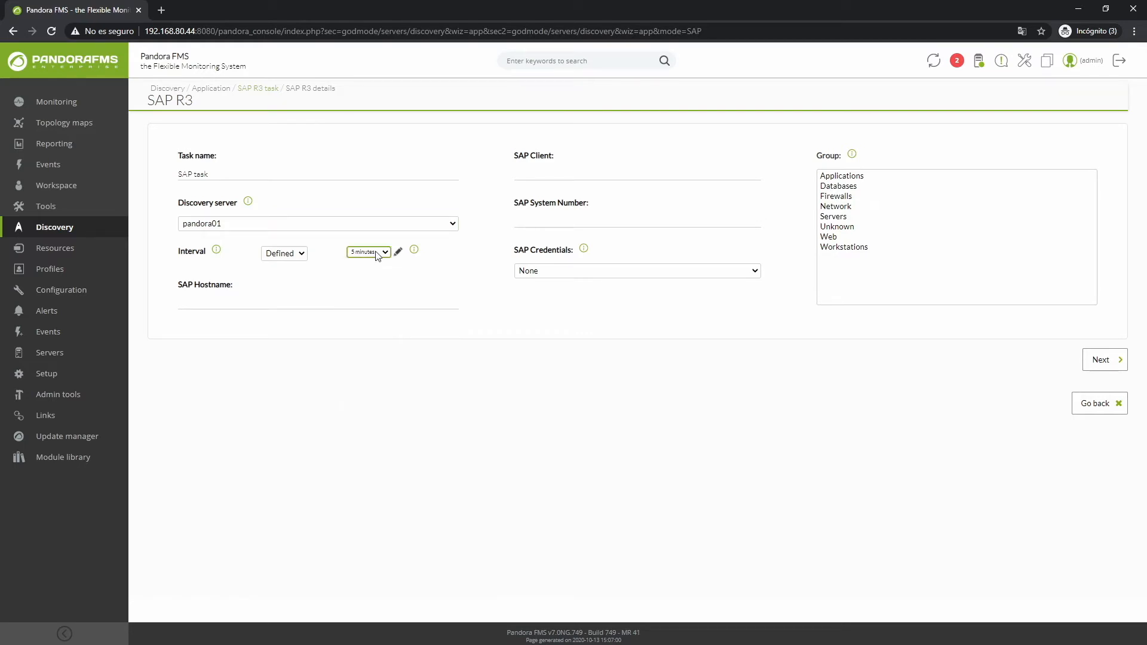
{"action": "left_click", "coordinate": [291, 256]}
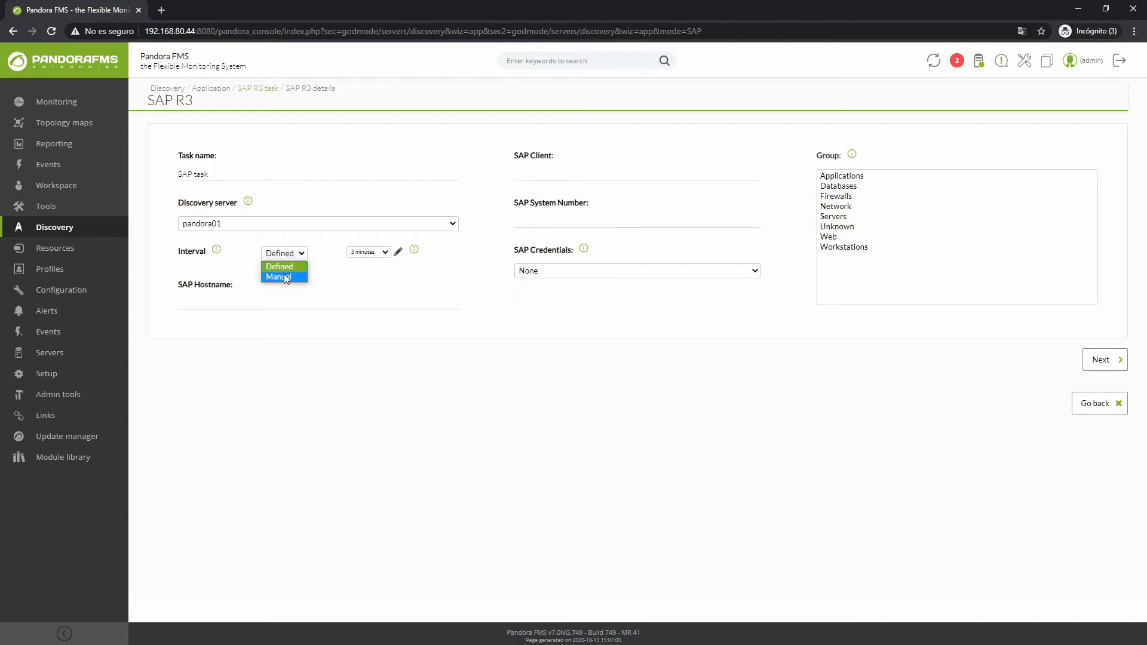
{"action": "left_click", "coordinate": [285, 277]}
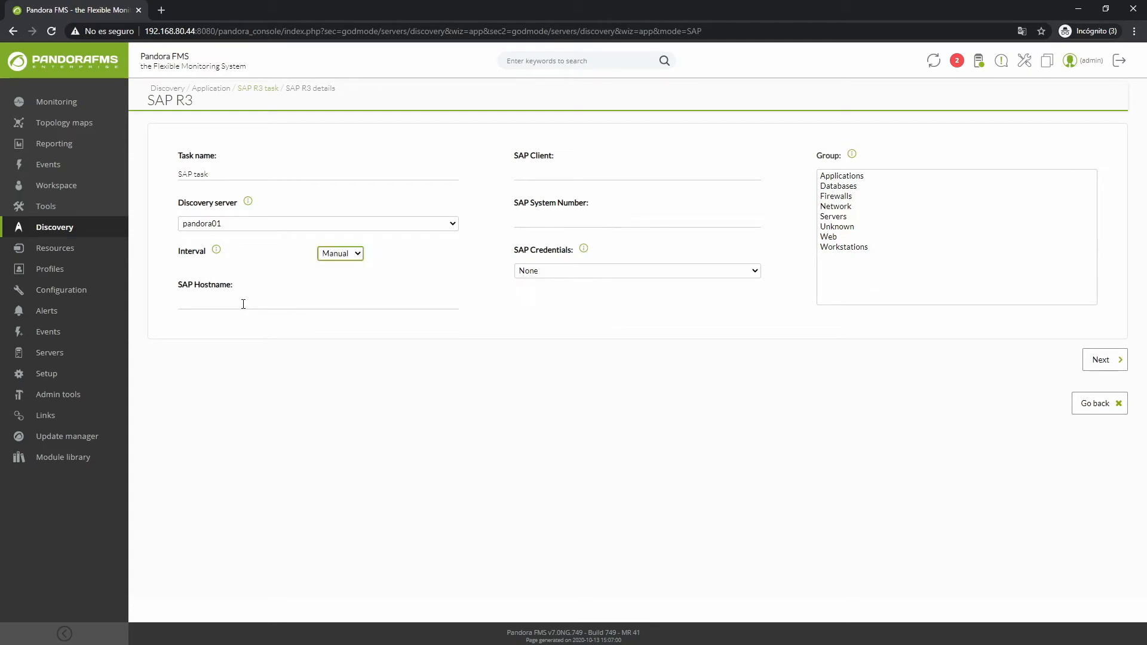
Step: Set the SAP hostname to 192.168.80.199, client to 001 and system number to 00, and check the available SAP credentials
{"action": "left_click", "coordinate": [241, 306]}
{"action": "left_click", "coordinate": [543, 271]}
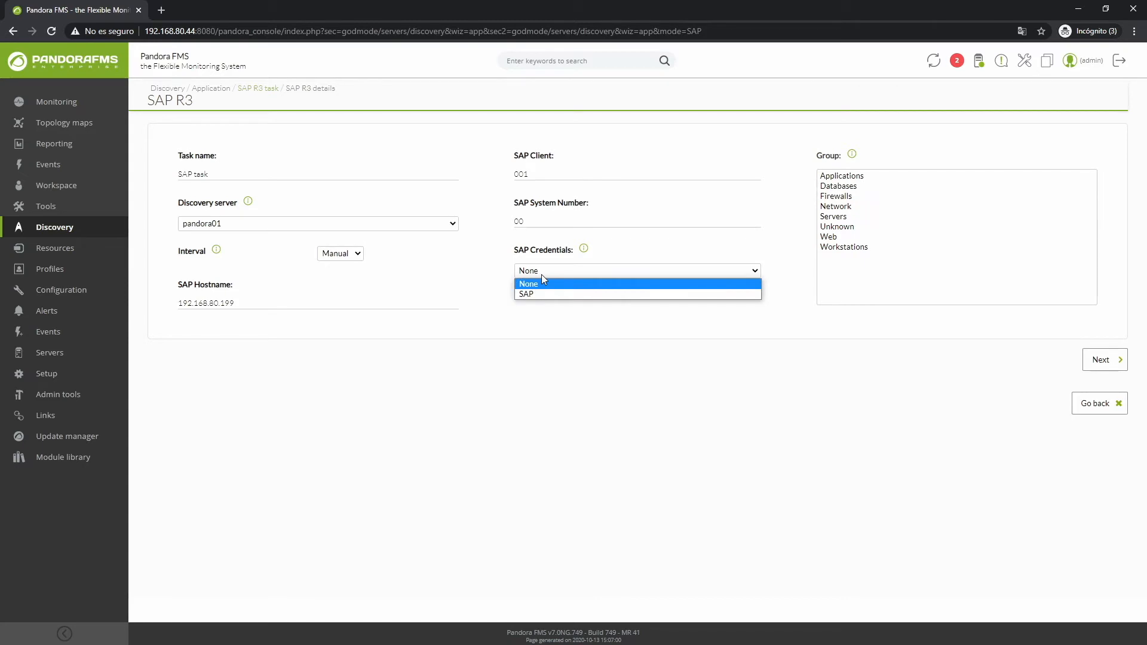
{"action": "left_click", "coordinate": [542, 279]}
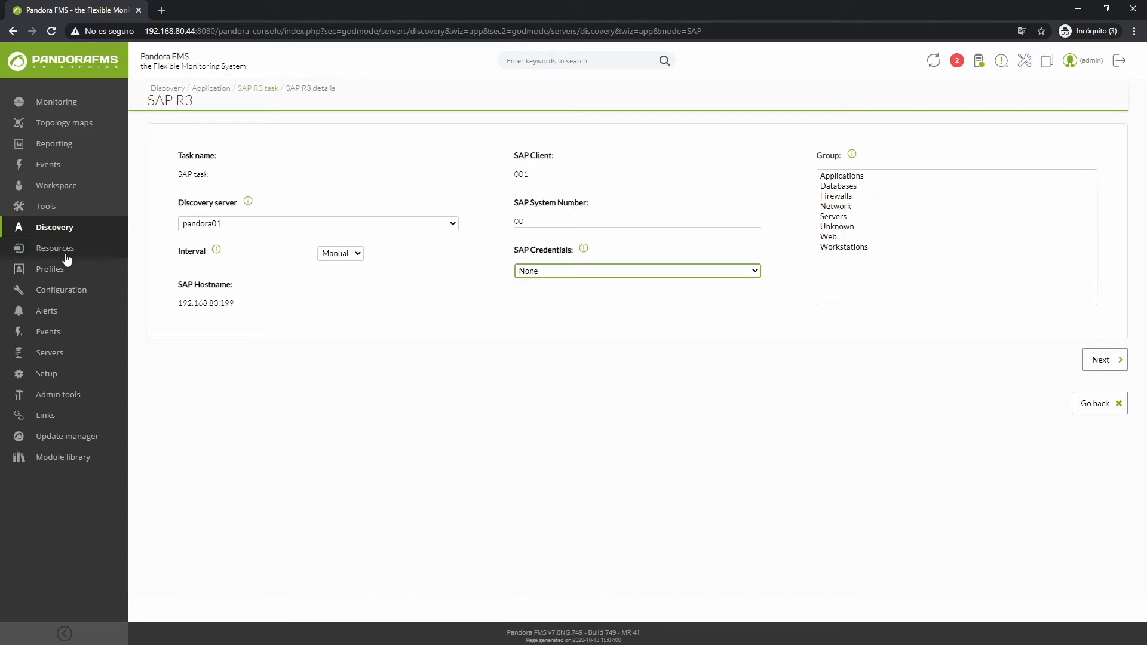
Step: Open agent group management in a separate browser tab and go to its credential store
{"action": "left_click", "coordinate": [58, 272]}
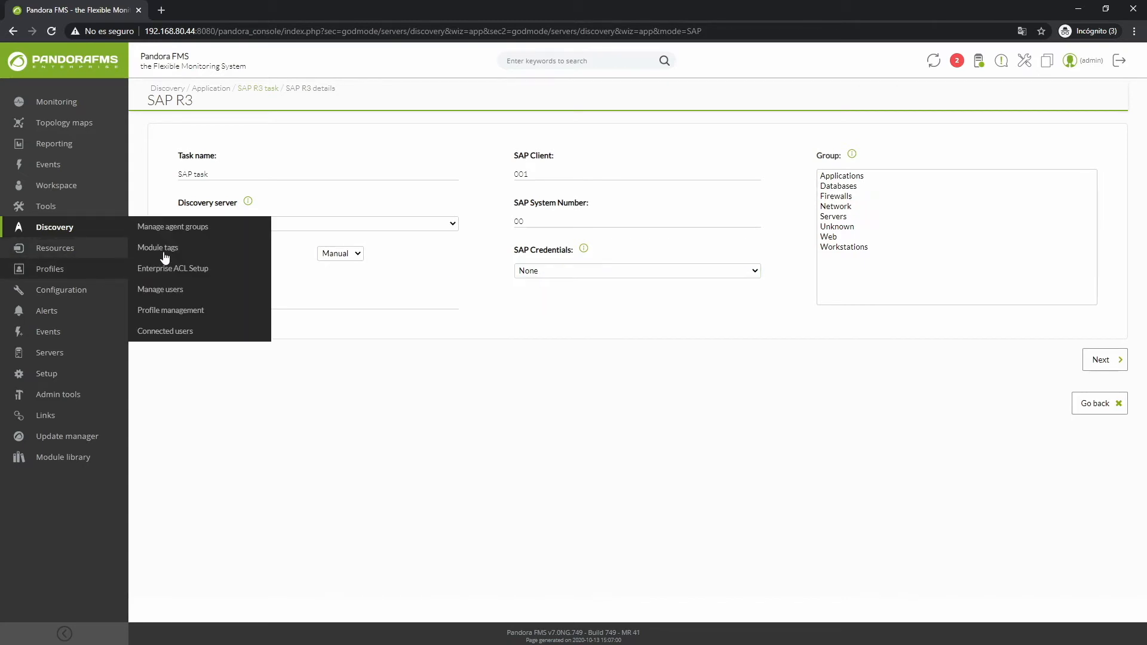
{"action": "middle_click", "coordinate": [173, 232]}
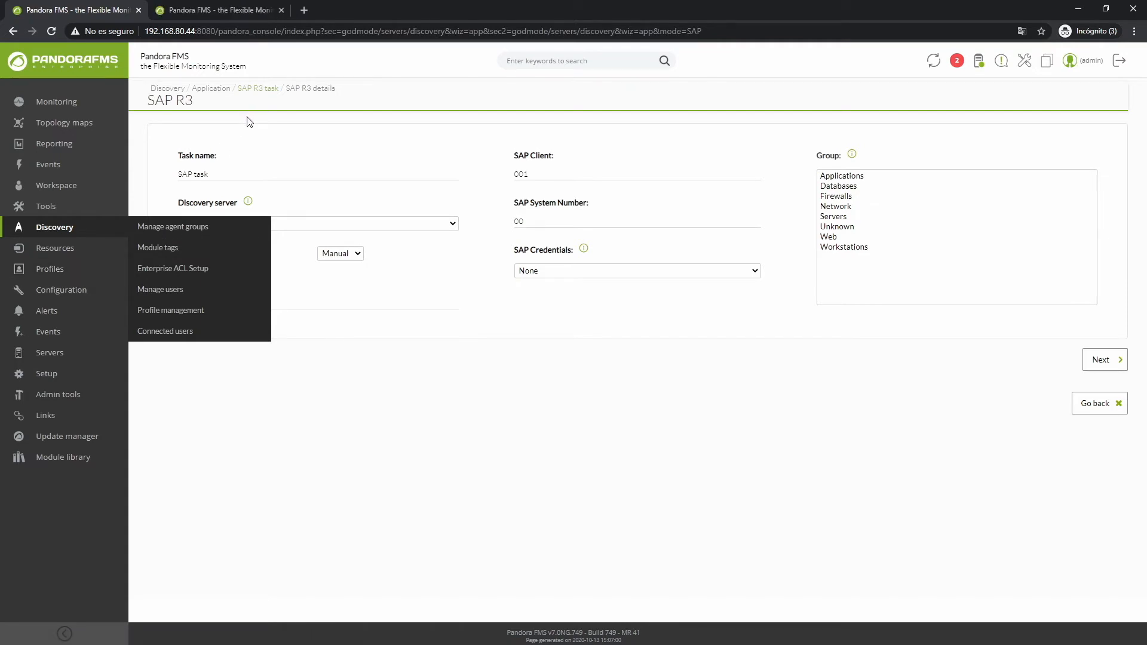
{"action": "left_click", "coordinate": [213, 12]}
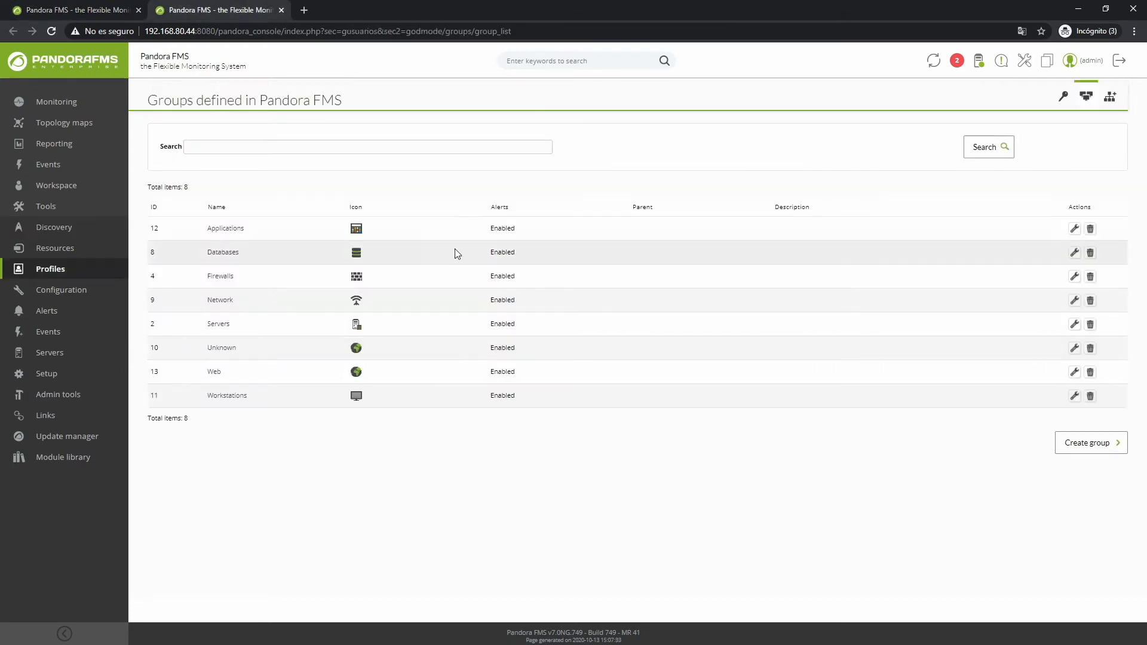
{"action": "left_click", "coordinate": [1064, 100]}
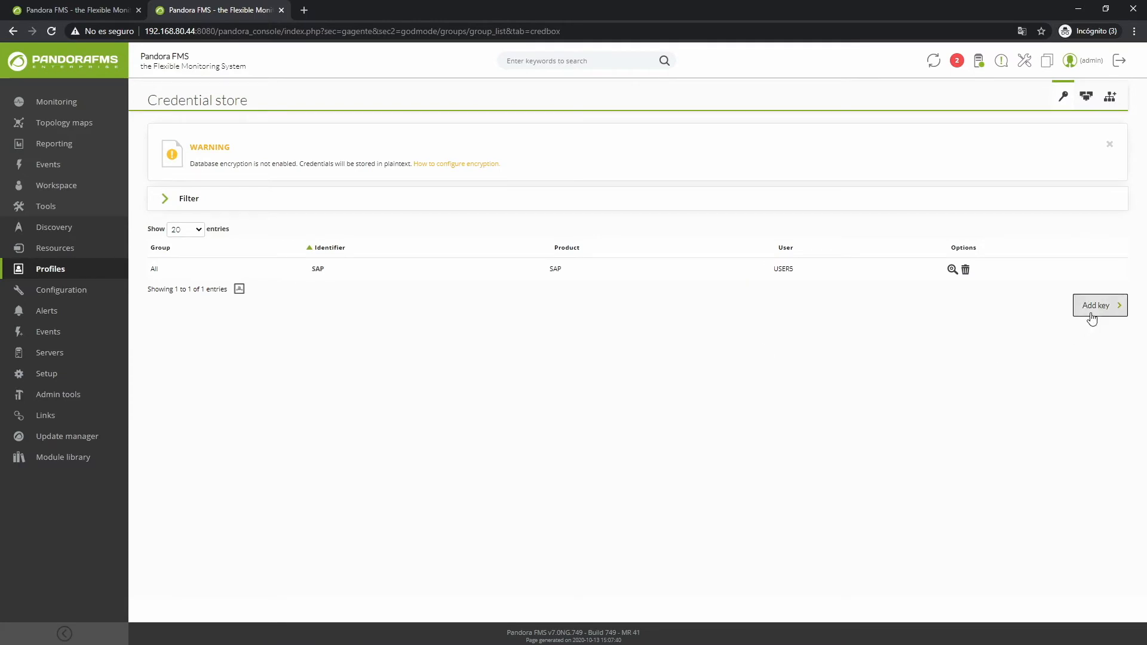
Step: Start registering a key with identifier PASS and product SAP, discard it and close the credential store tab
{"action": "left_click", "coordinate": [1091, 313]}
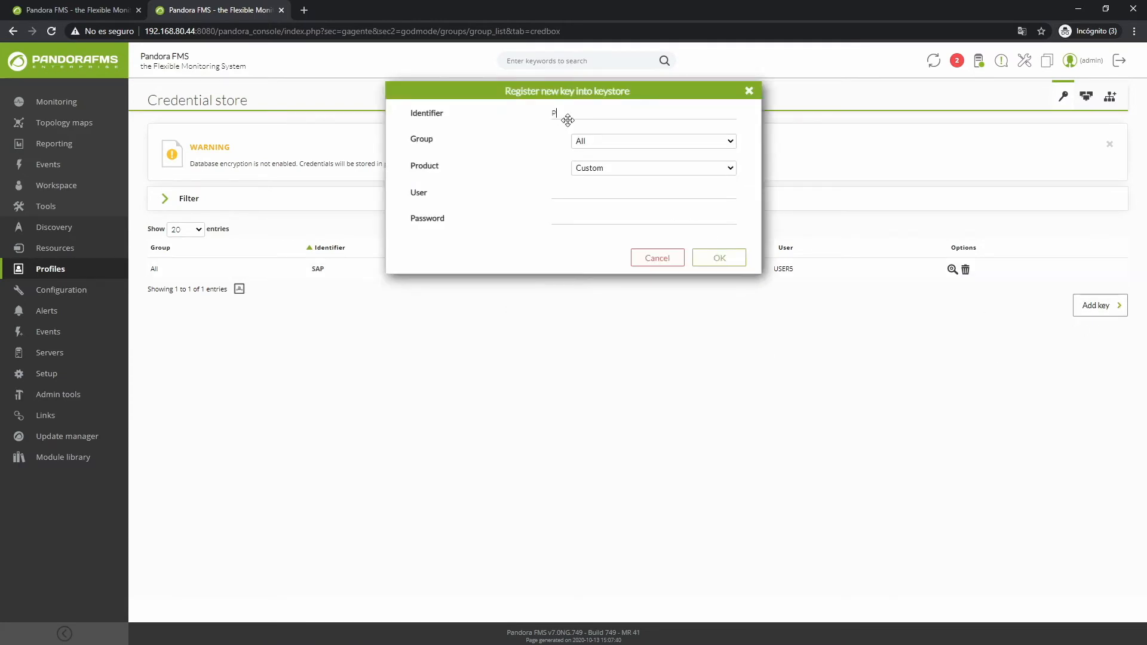
{"action": "left_click", "coordinate": [588, 171]}
{"action": "left_click", "coordinate": [587, 211]}
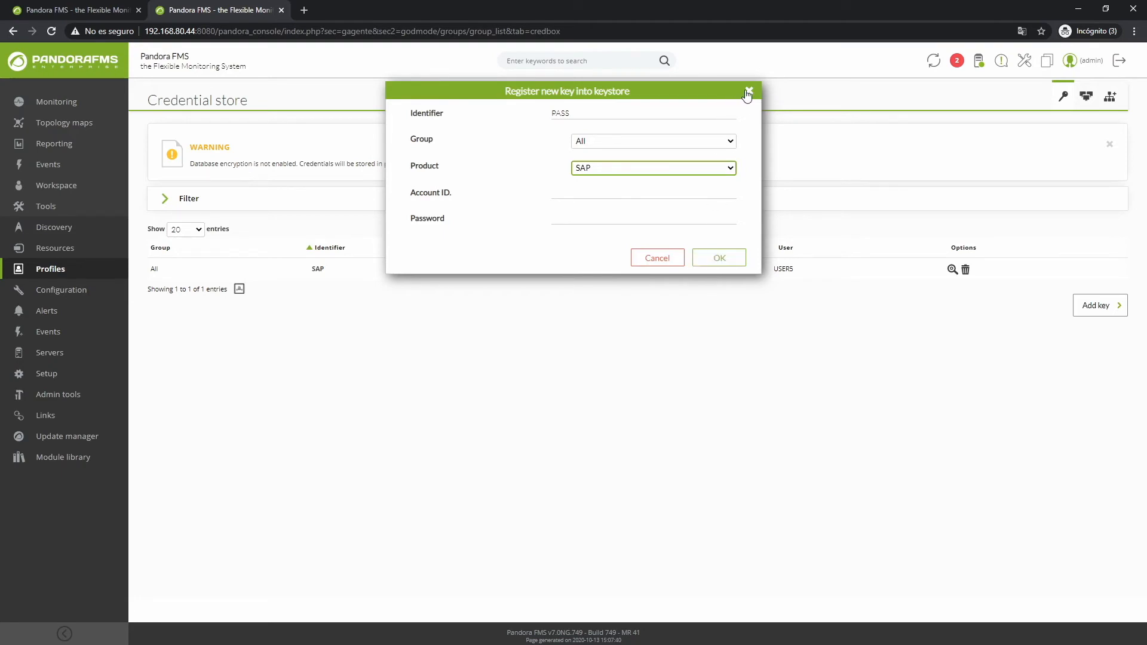
{"action": "left_click", "coordinate": [749, 91]}
{"action": "middle_click", "coordinate": [252, 8]}
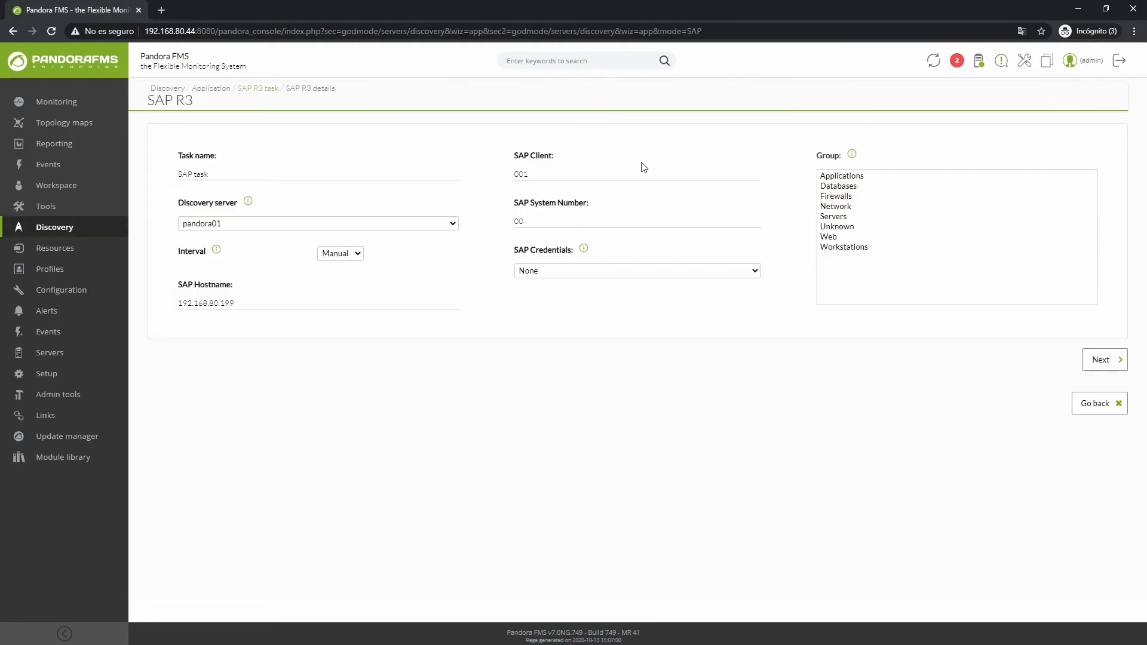
Step: Choose the SAP credentials and the Applications group for the task, and continue to module selection
{"action": "left_click", "coordinate": [848, 178]}
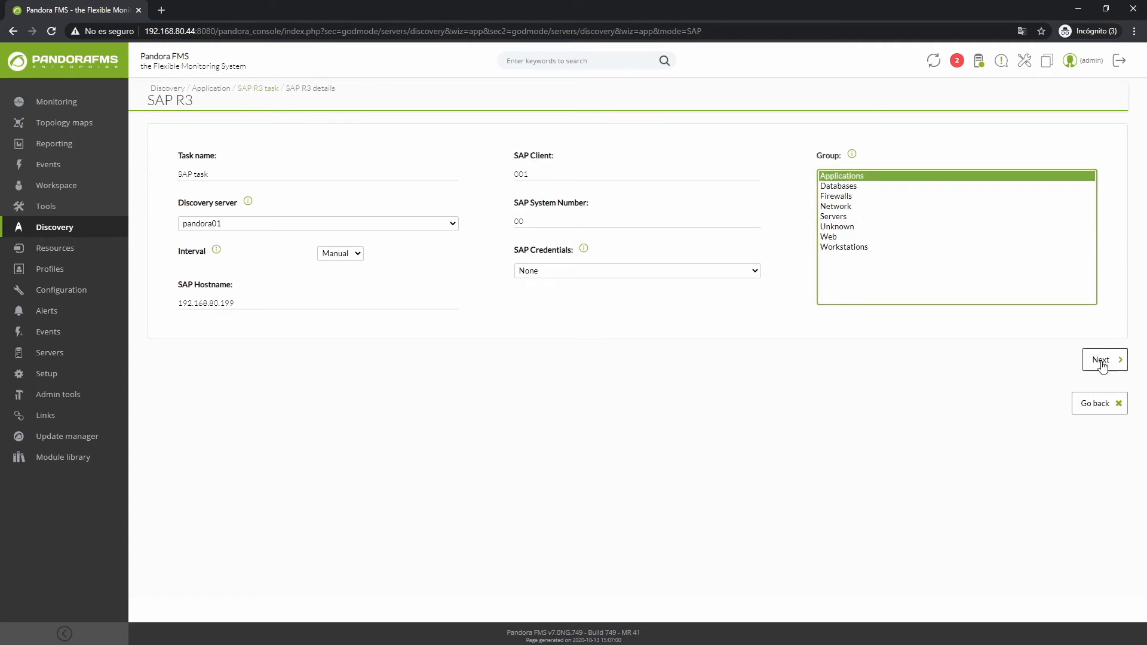
{"action": "left_click", "coordinate": [604, 274]}
{"action": "left_click", "coordinate": [574, 295]}
{"action": "left_click", "coordinate": [848, 177]}
{"action": "left_click", "coordinate": [1105, 362]}
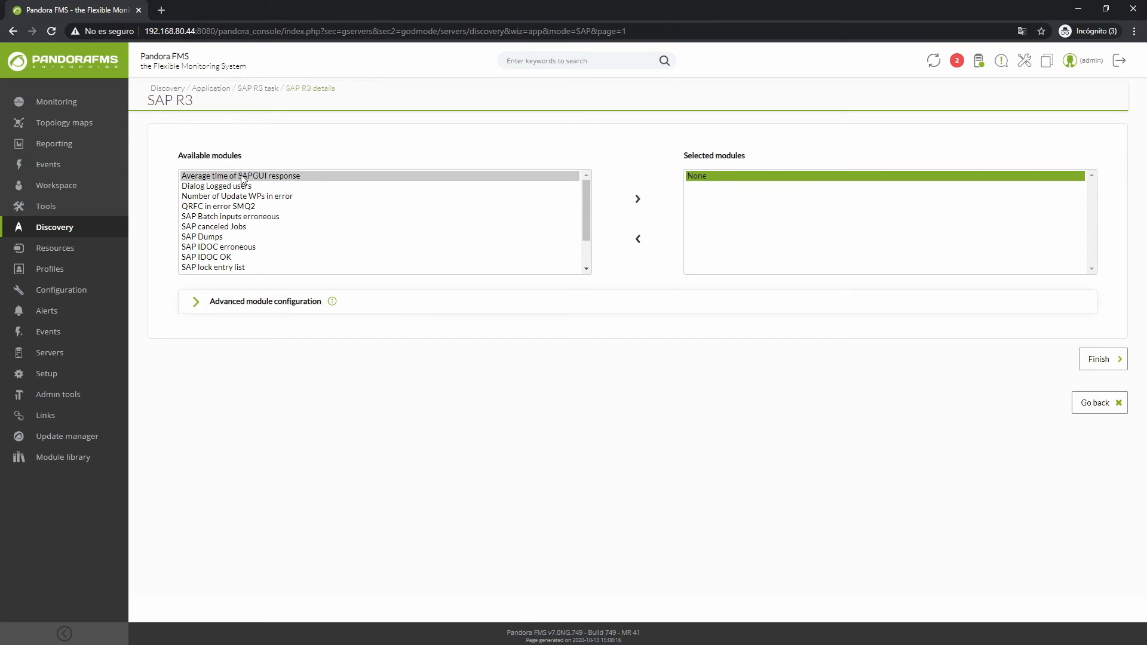
Step: Add all available SAP modules to the selected modules and finish the task configuration
{"action": "left_click_drag", "start_coordinate": [242, 178], "coordinate": [248, 207]}
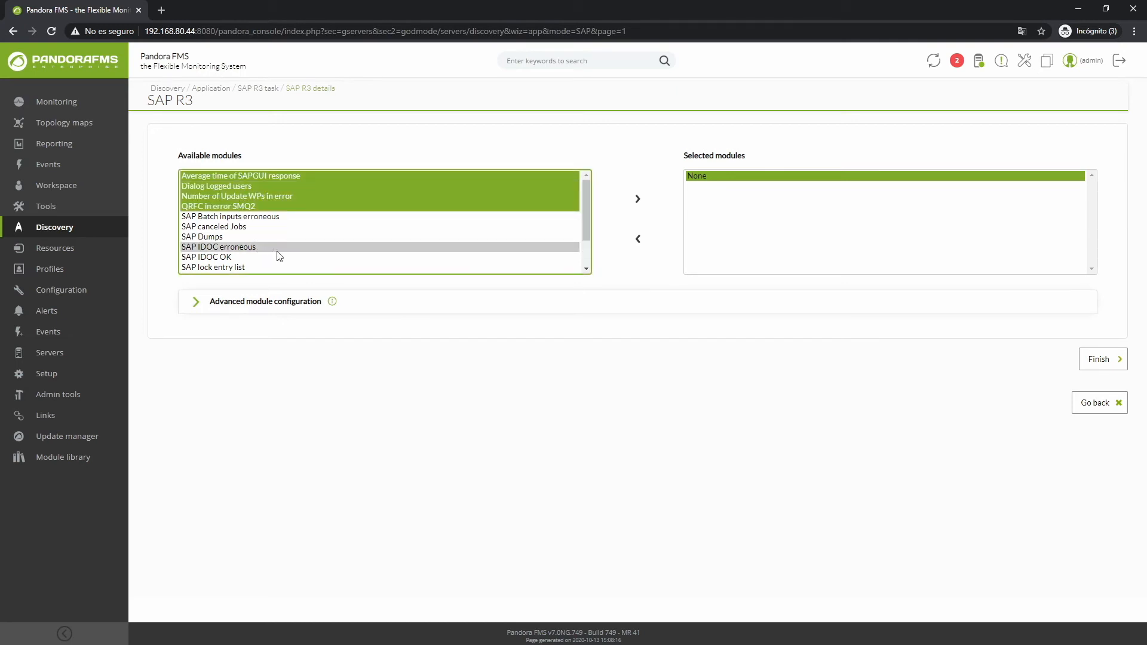
{"action": "left_click", "coordinate": [311, 257]}
{"action": "left_click", "coordinate": [315, 226]}
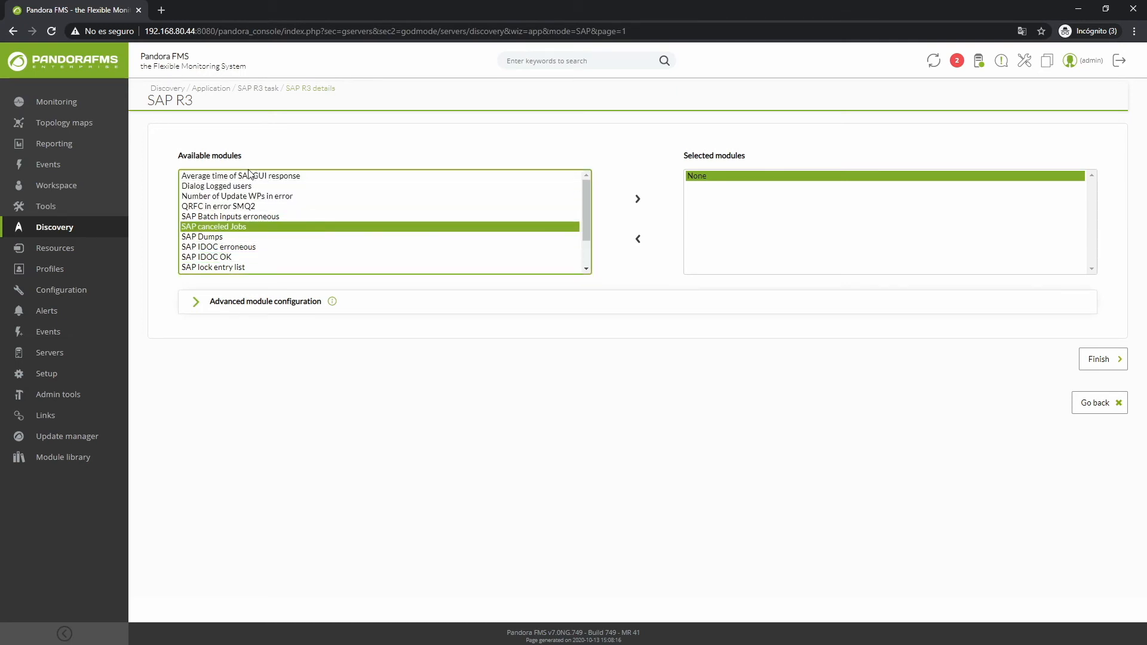
{"action": "left_click_drag", "start_coordinate": [224, 179], "coordinate": [220, 274]}
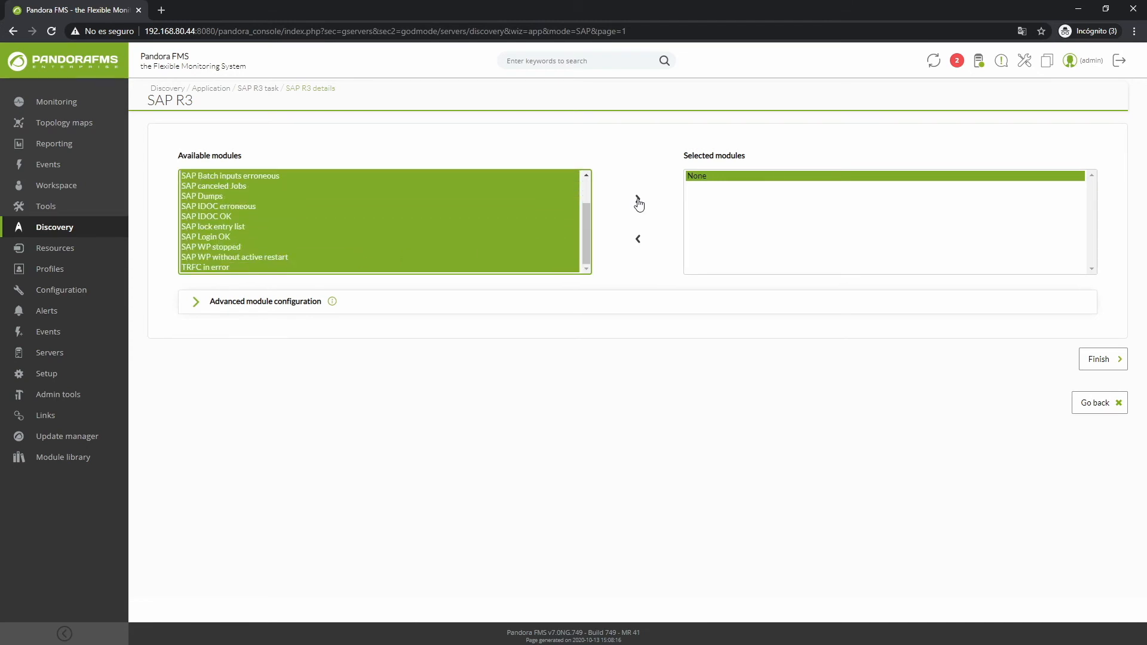
{"action": "left_click", "coordinate": [637, 199]}
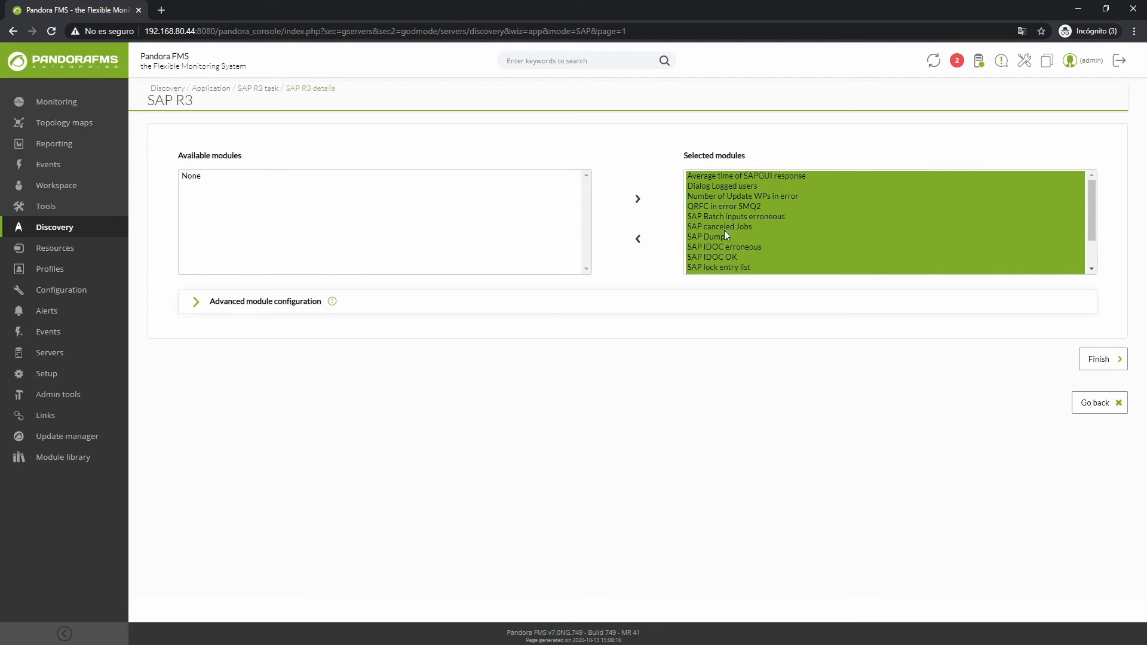
{"action": "left_click", "coordinate": [1098, 360]}
Step: Force the SAP task to run, refresh the task list and review the task's progress summary
{"action": "left_click", "coordinate": [170, 338]}
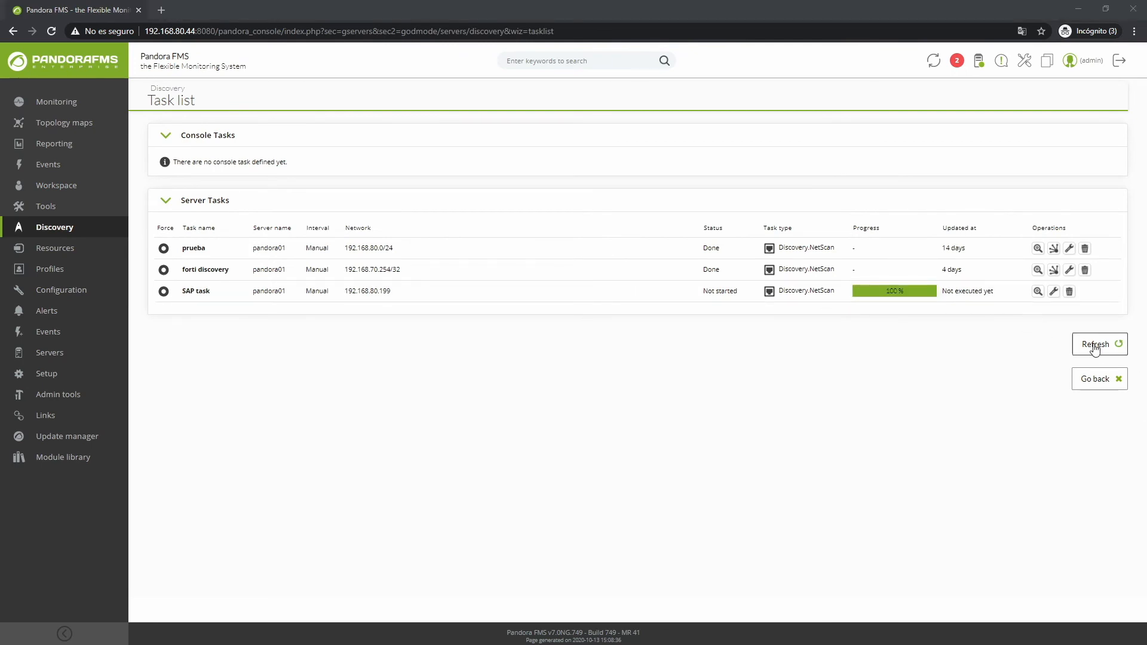
{"action": "left_click", "coordinate": [1095, 349]}
{"action": "left_click", "coordinate": [1038, 290]}
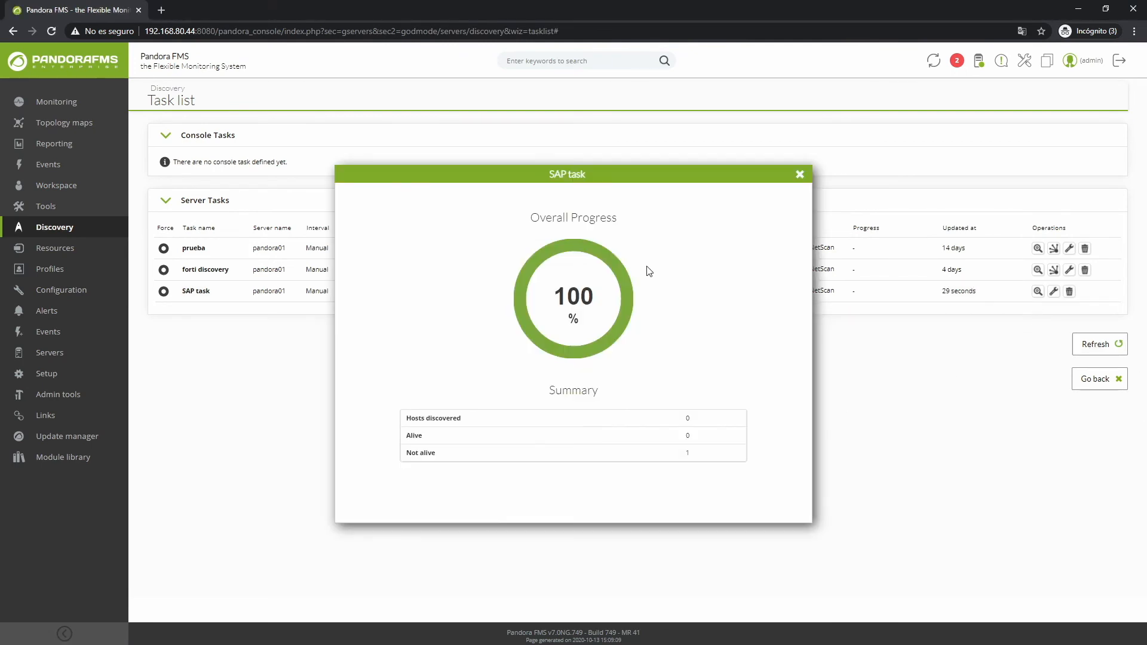
{"action": "left_click", "coordinate": [799, 174]}
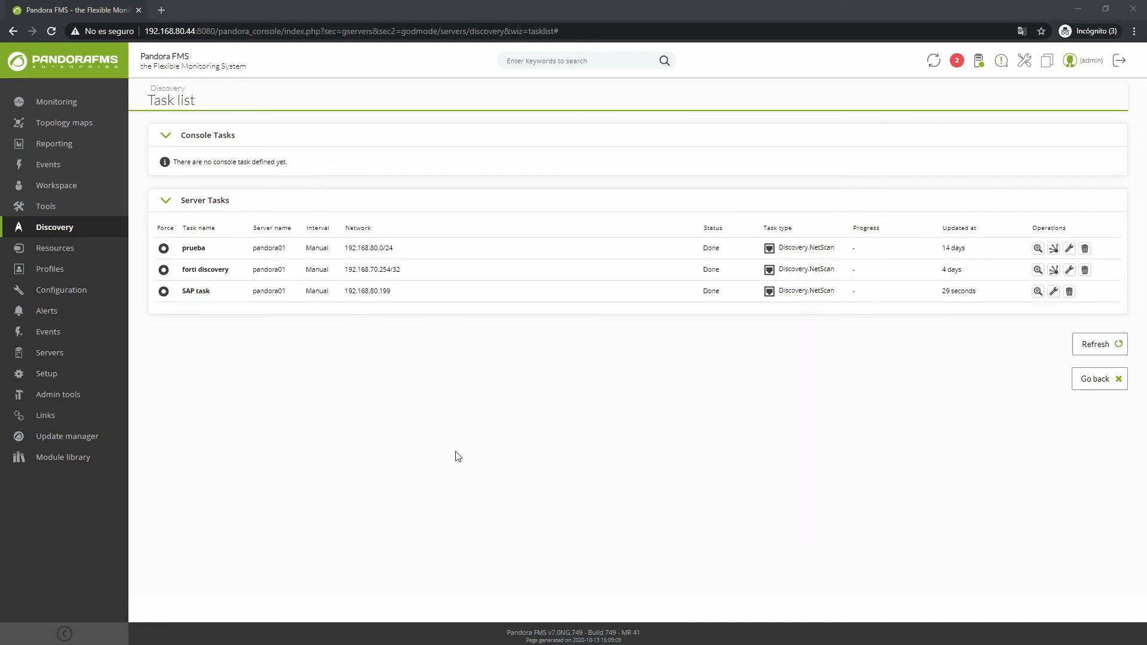
Step: Search the console for 80.199, open the agent 192.168.80.199 and review its list of SAP modules
{"action": "left_click", "coordinate": [543, 60]}
{"action": "type", "text": "80.199"}
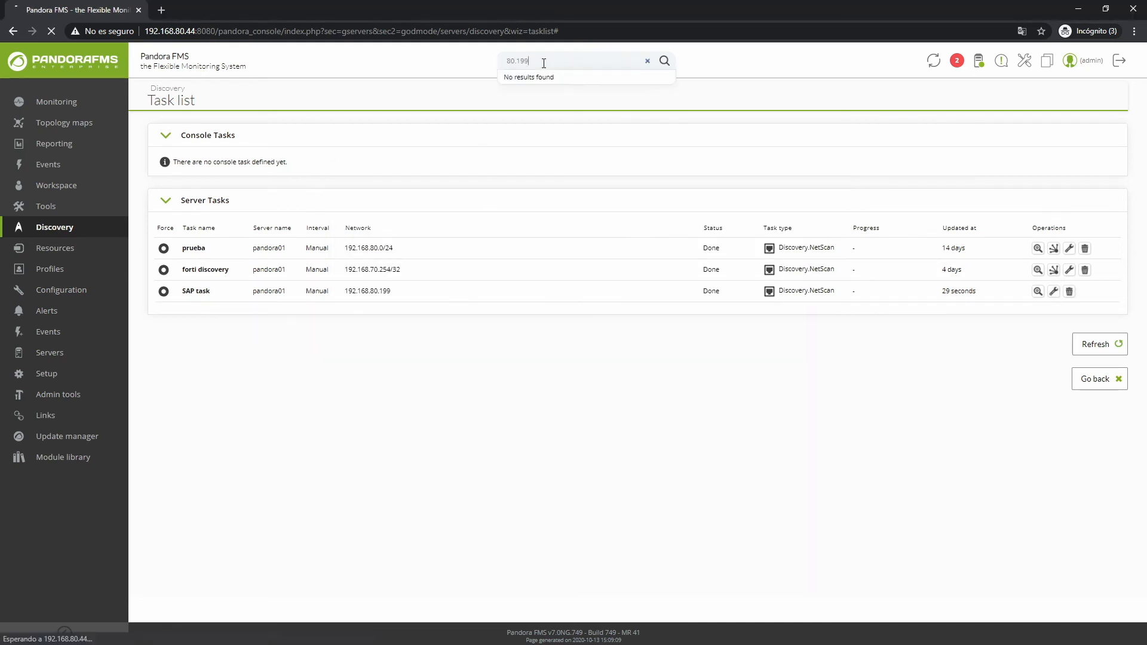
{"action": "key", "text": "Return"}
{"action": "left_click", "coordinate": [188, 205]}
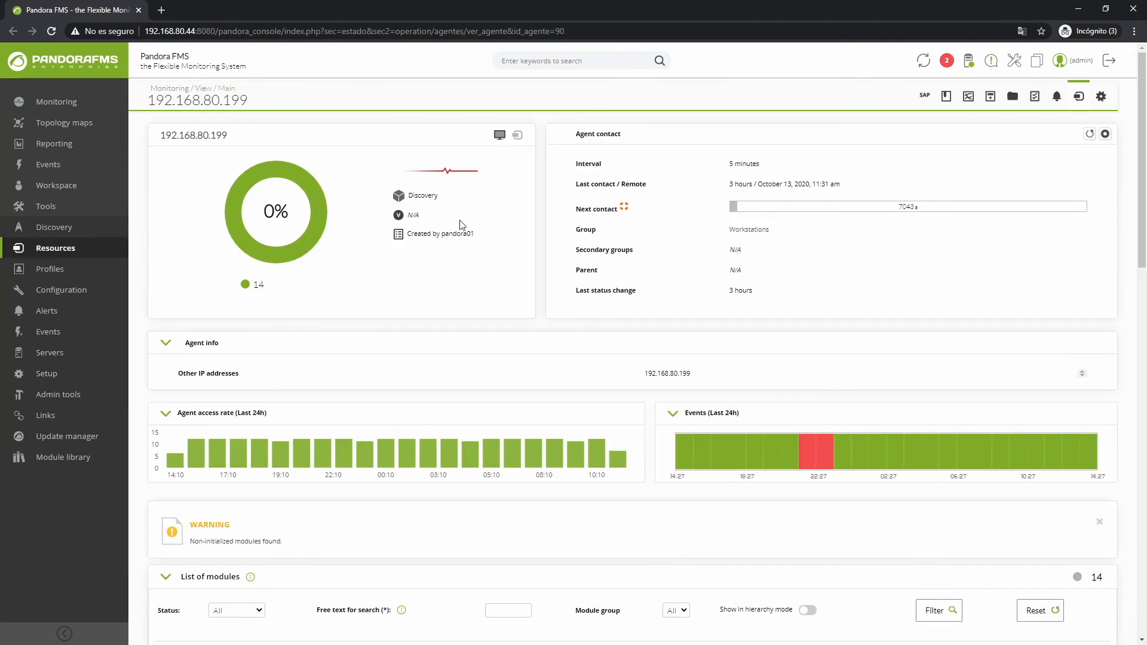
{"action": "scroll", "coordinate": [456, 238], "scroll_direction": "down", "scroll_amount": 6}
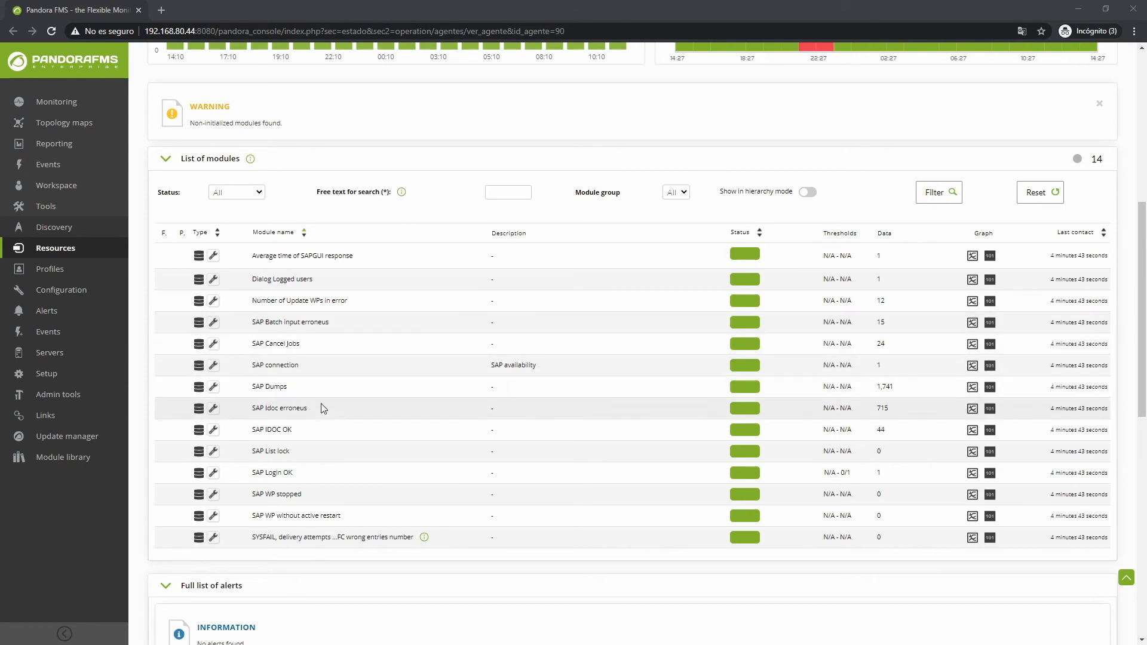
{"action": "scroll", "coordinate": [683, 408], "scroll_direction": "up", "scroll_amount": 7}
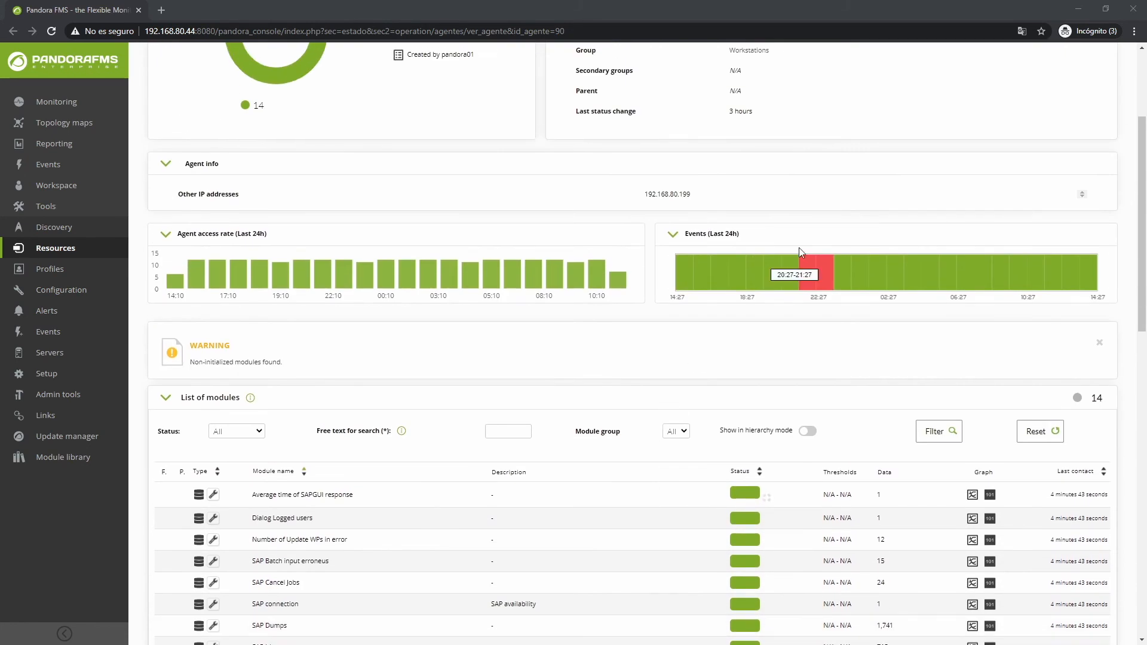
Step: Open the agent's SAP view in a separate browser tab and look through all its module graphs
{"action": "middle_click", "coordinate": [924, 100]}
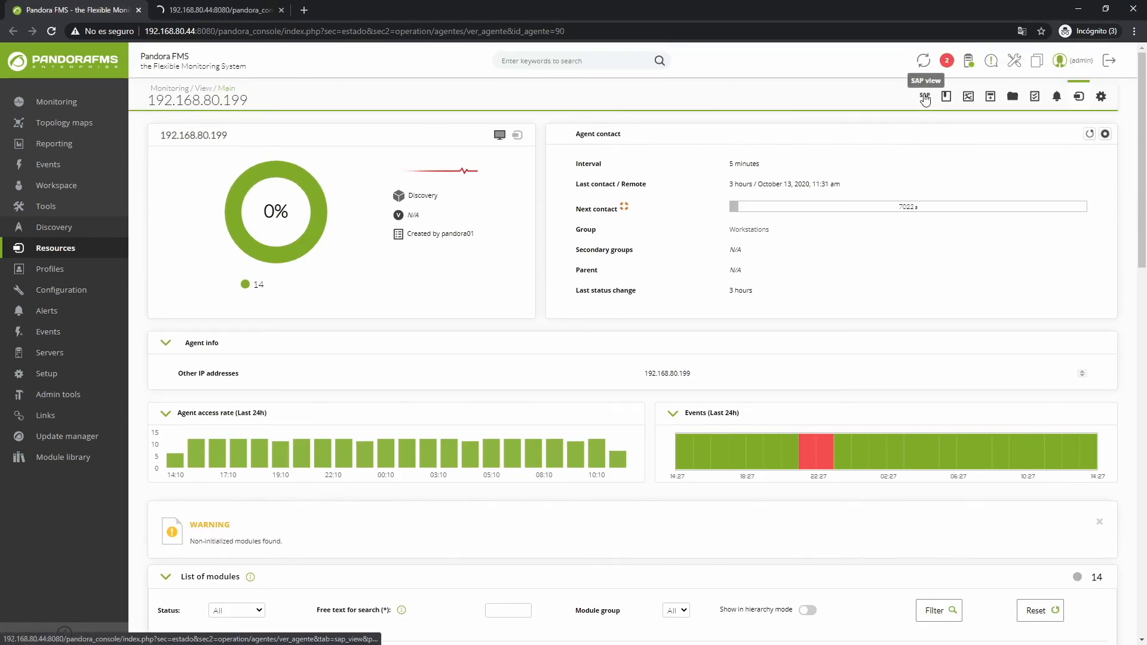
{"action": "left_click", "coordinate": [194, 9]}
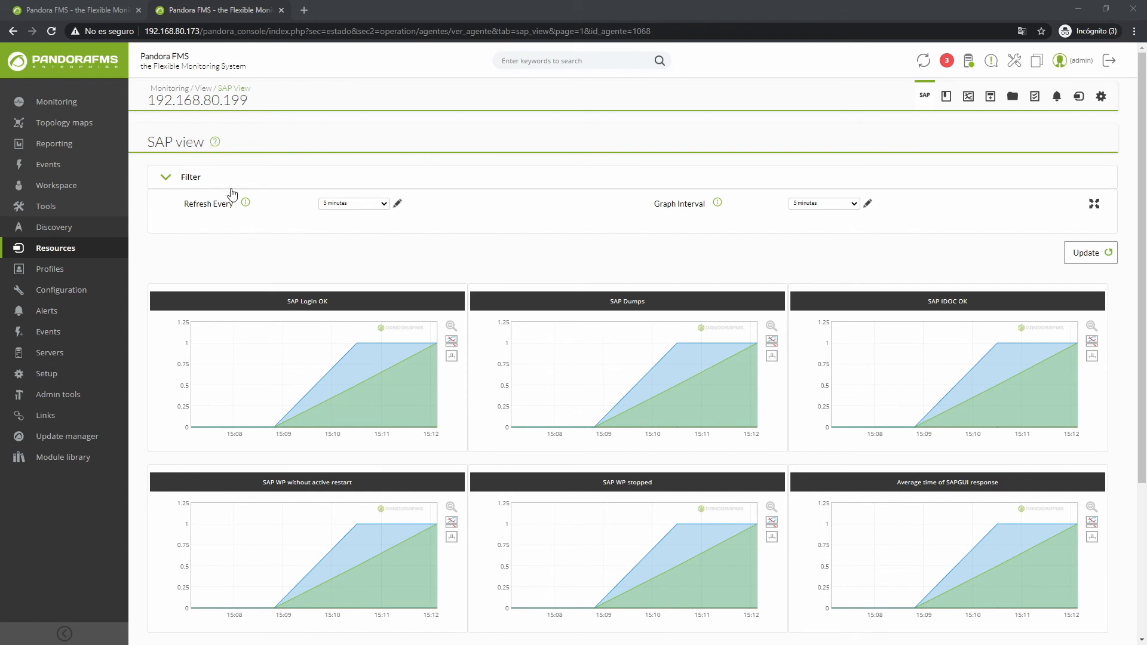
{"action": "scroll", "coordinate": [642, 285], "scroll_direction": "down", "scroll_amount": 3}
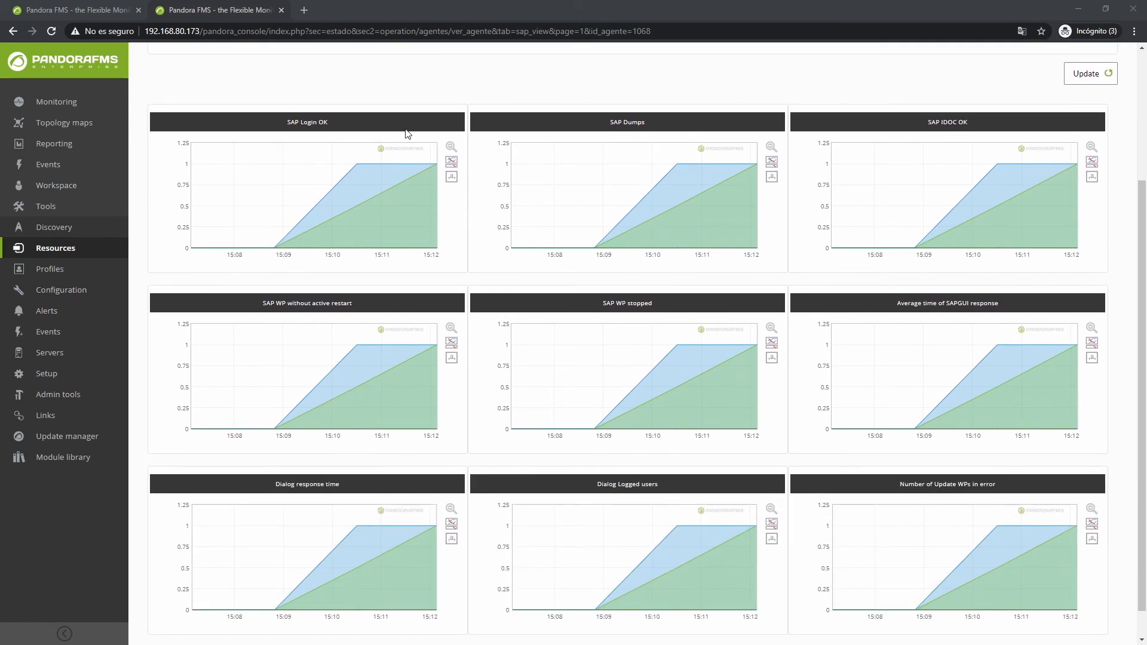
{"action": "scroll", "coordinate": [814, 240], "scroll_direction": "down", "scroll_amount": 1}
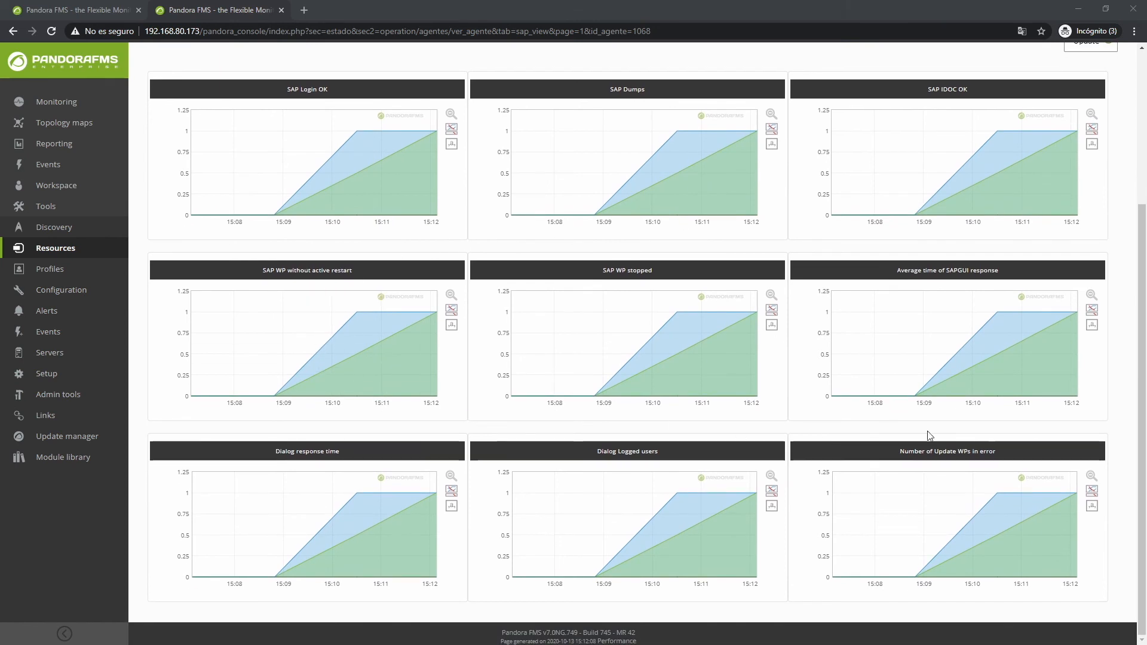
Step: Open the SAP view from the general monitoring section and review its filter and graphs
{"action": "mouse_move", "coordinate": [64, 107]}
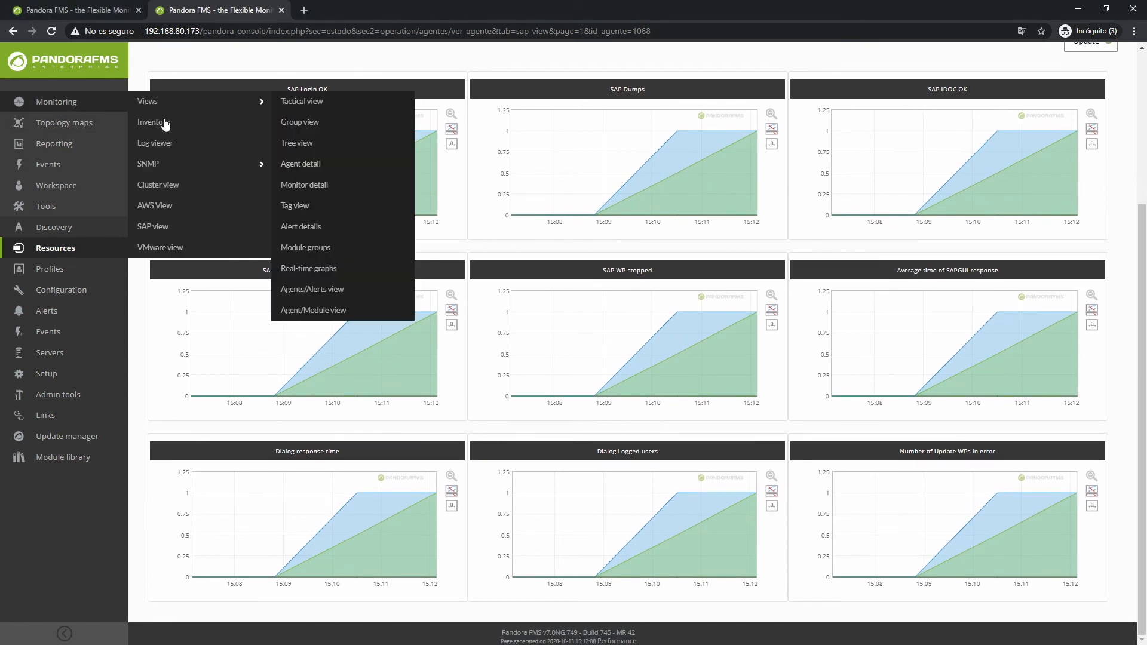
{"action": "left_click", "coordinate": [183, 233]}
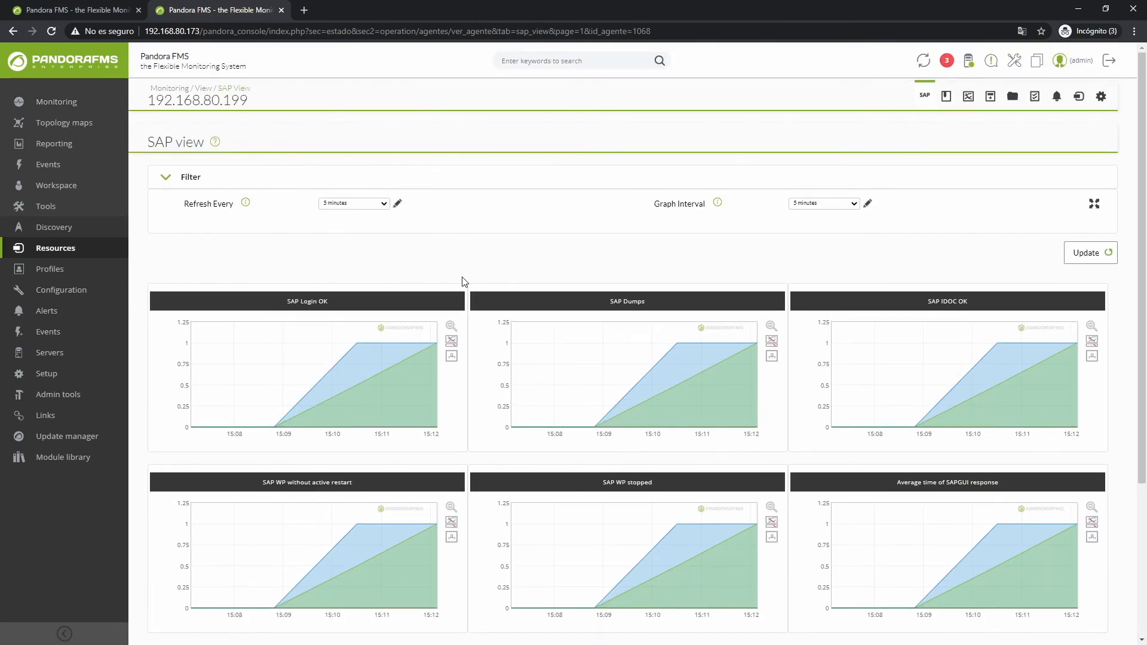
{"action": "scroll", "coordinate": [472, 283], "scroll_direction": "down", "scroll_amount": 3}
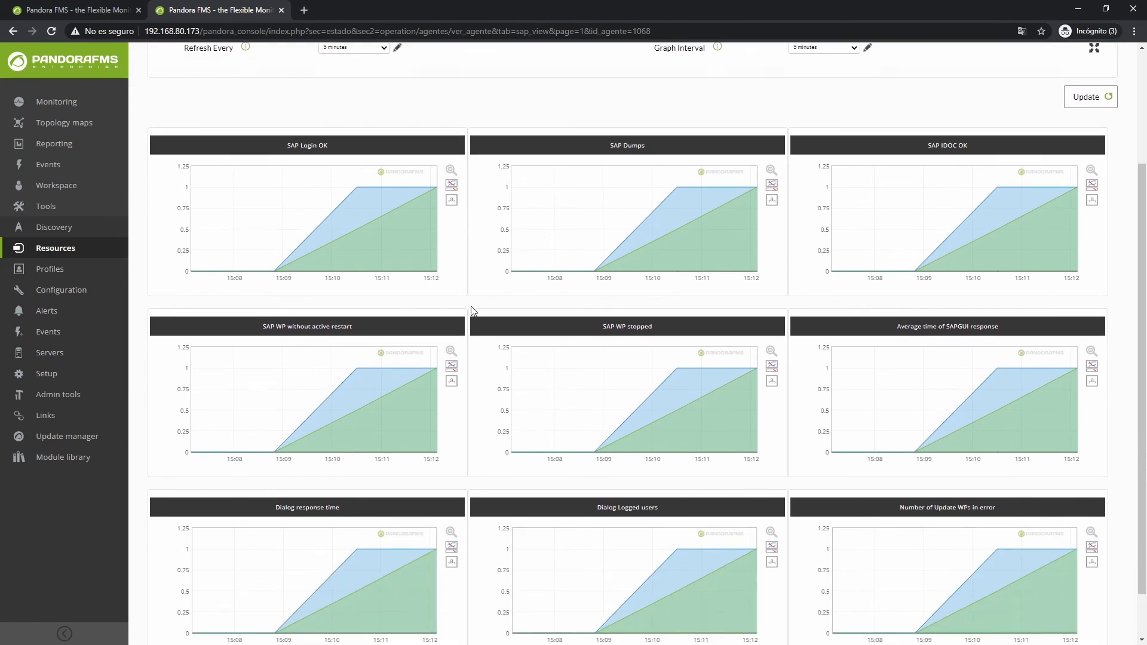
{"action": "scroll", "coordinate": [554, 357], "scroll_direction": "up", "scroll_amount": 3}
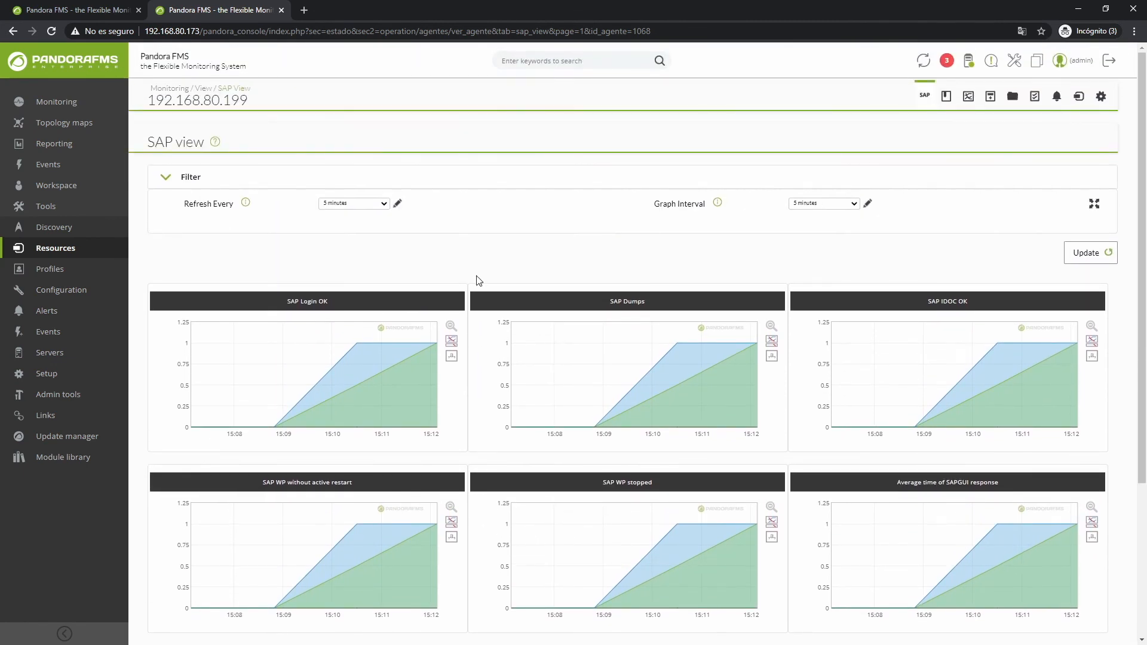
Step: Check the available options for the SAP view's refresh rate and graph interval without changing either
{"action": "left_click", "coordinate": [370, 205]}
{"action": "left_click", "coordinate": [363, 203]}
{"action": "left_click", "coordinate": [837, 206]}
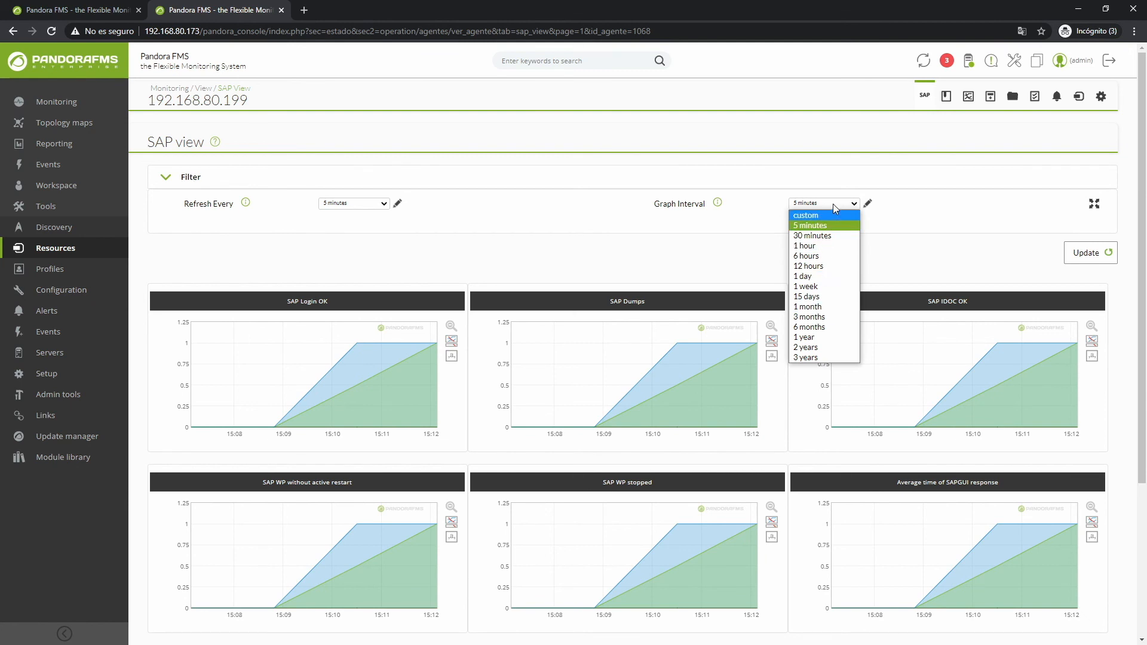
{"action": "left_click", "coordinate": [837, 204]}
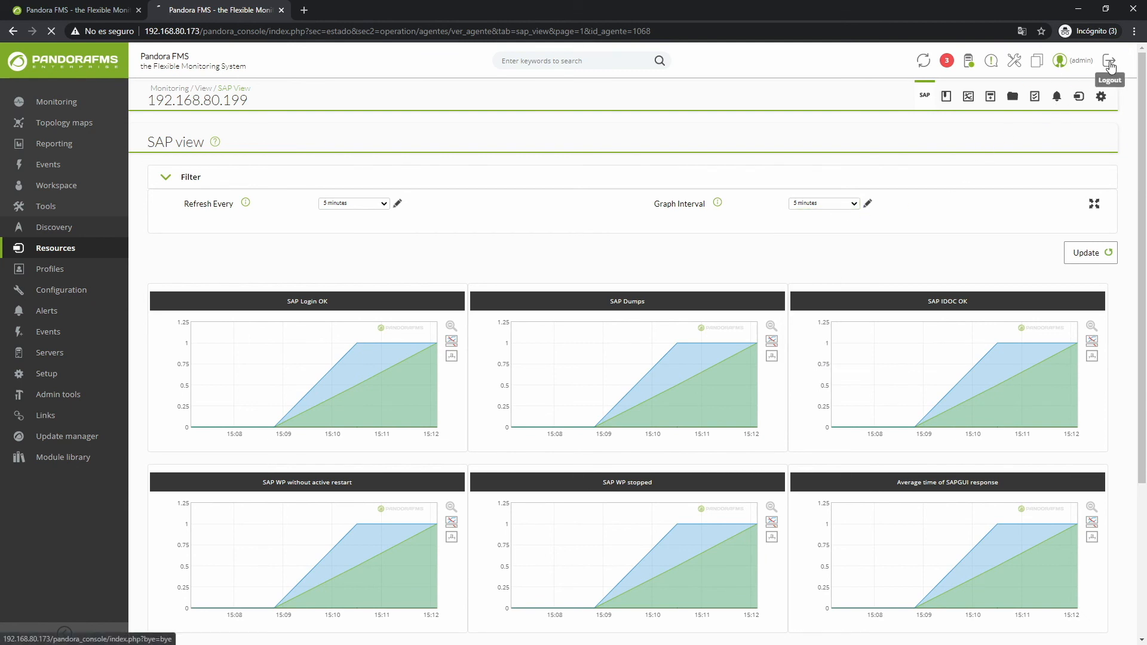
Step: Log out of the Pandora FMS console and acknowledge the end of the session
{"action": "left_click", "coordinate": [1108, 61]}
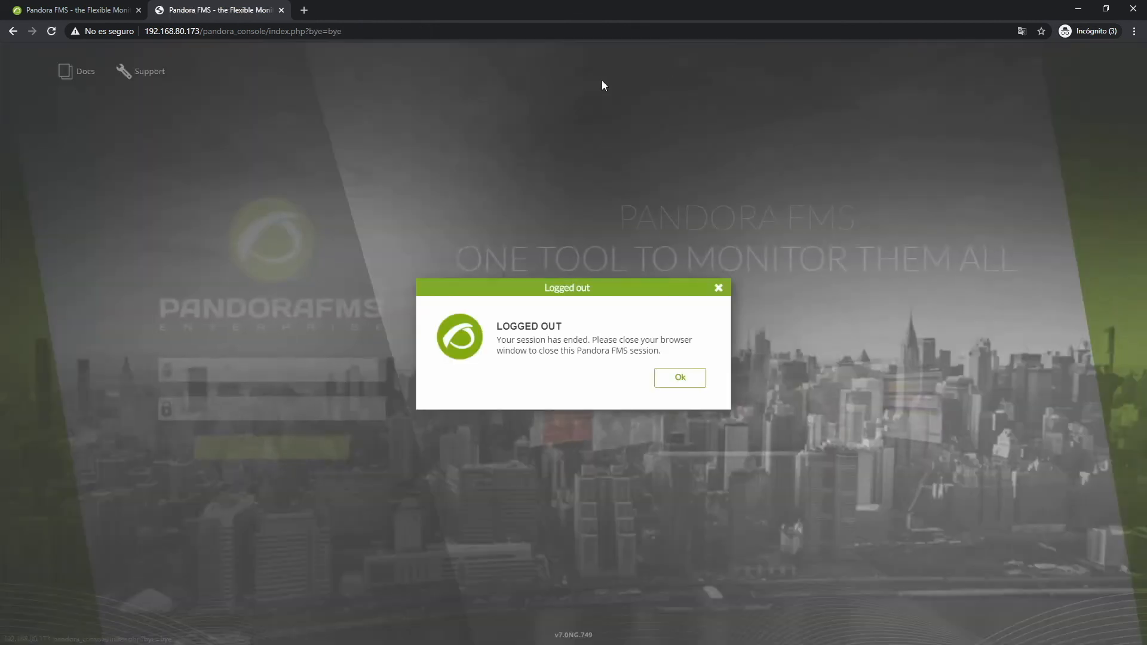
{"action": "left_click", "coordinate": [687, 377]}
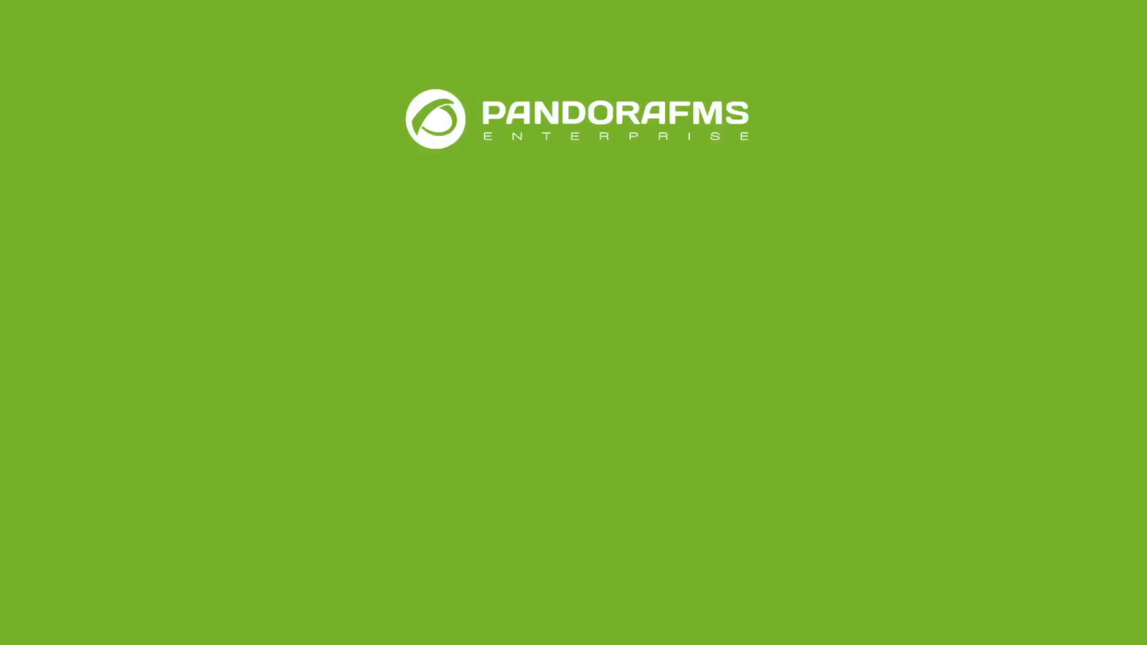